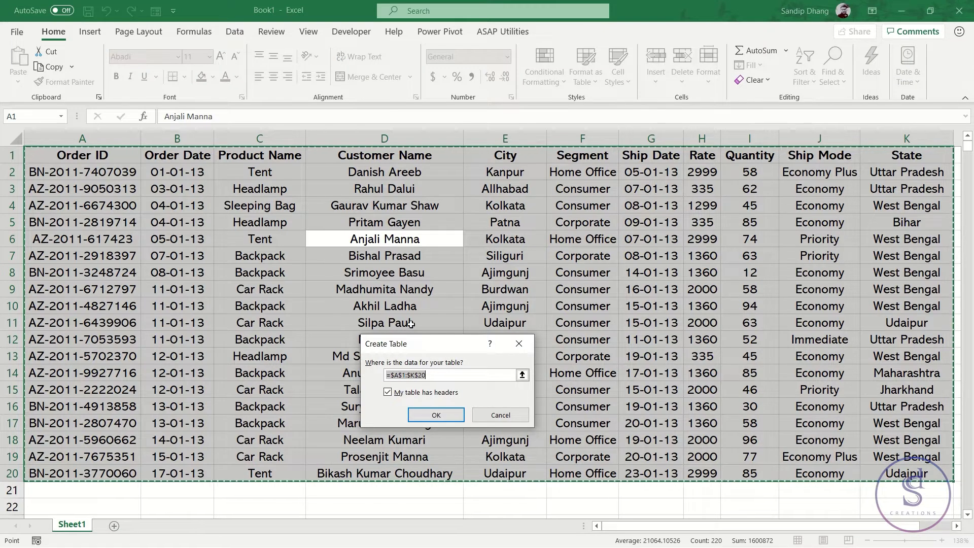
# Step: Create a table from the range A1:K20, keeping the first row as headers
pyautogui.moveTo(431, 346); pyautogui.dragTo(530, 247)
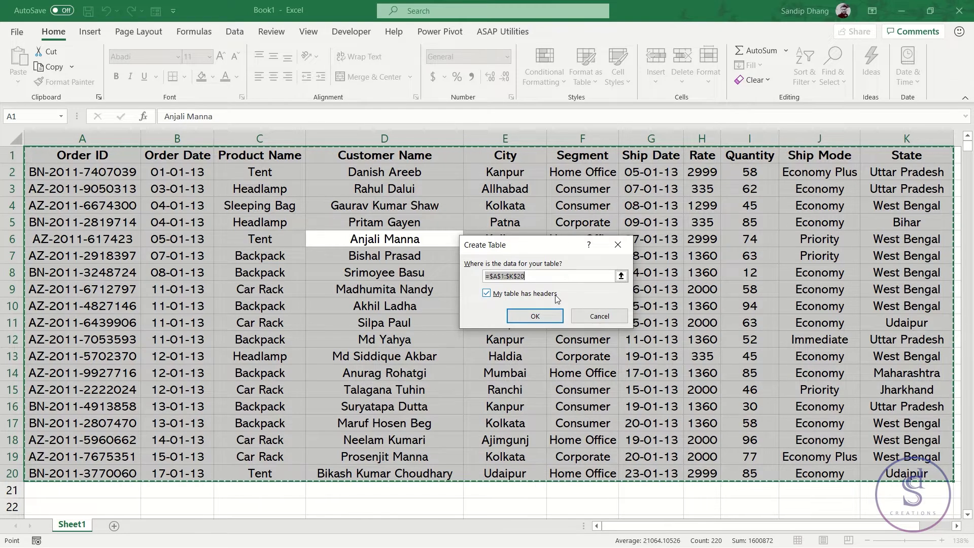
pyautogui.click(487, 294)
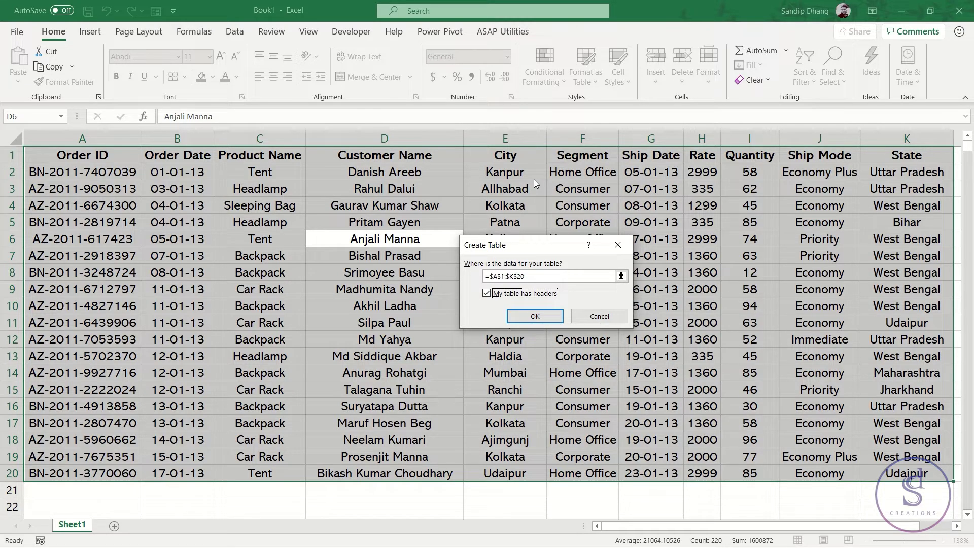
pyautogui.press('Return')
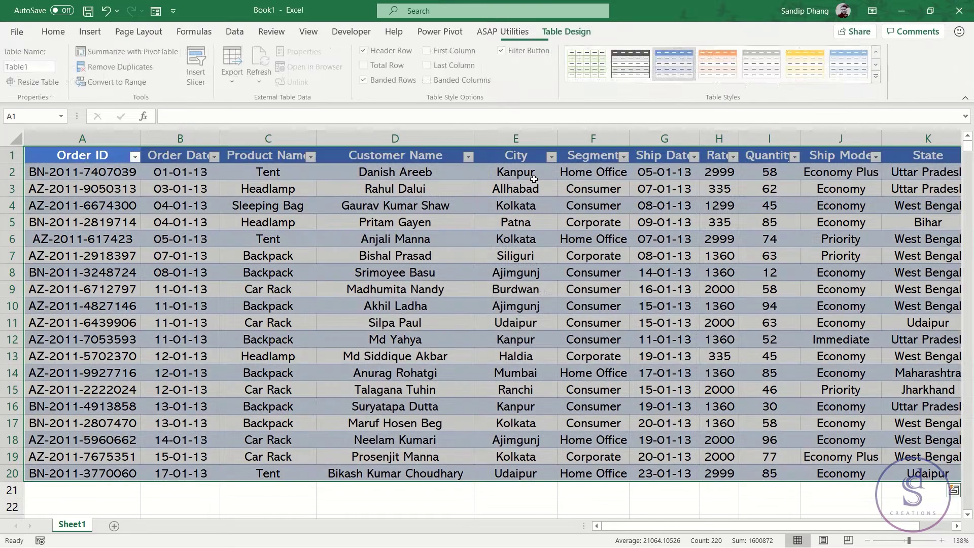
# Step: Apply the dark blue table style with a black header row to the table
pyautogui.hscroll(1, 609, 285)
pyautogui.hscroll(-1, 609, 285)
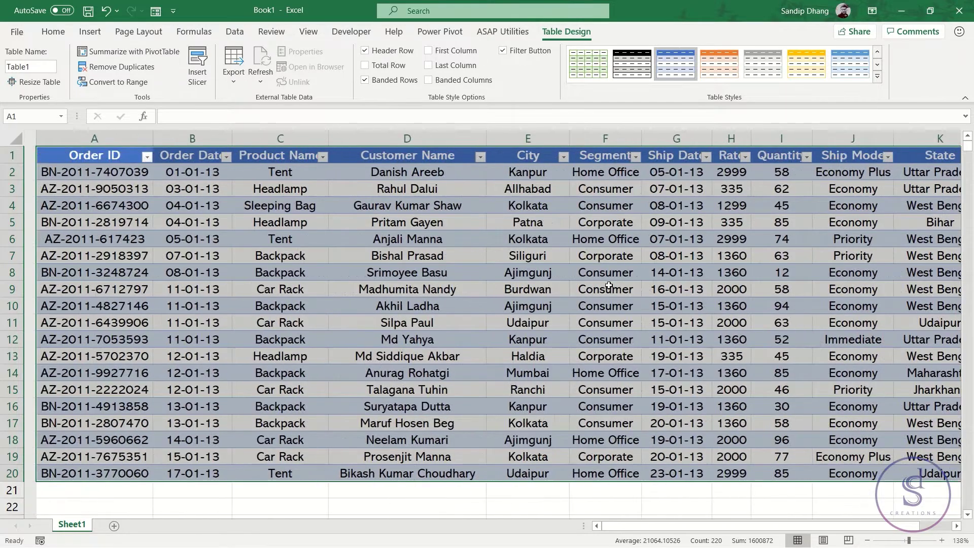
pyautogui.scroll(-1, 608, 285)
pyautogui.scroll(1, 608, 285)
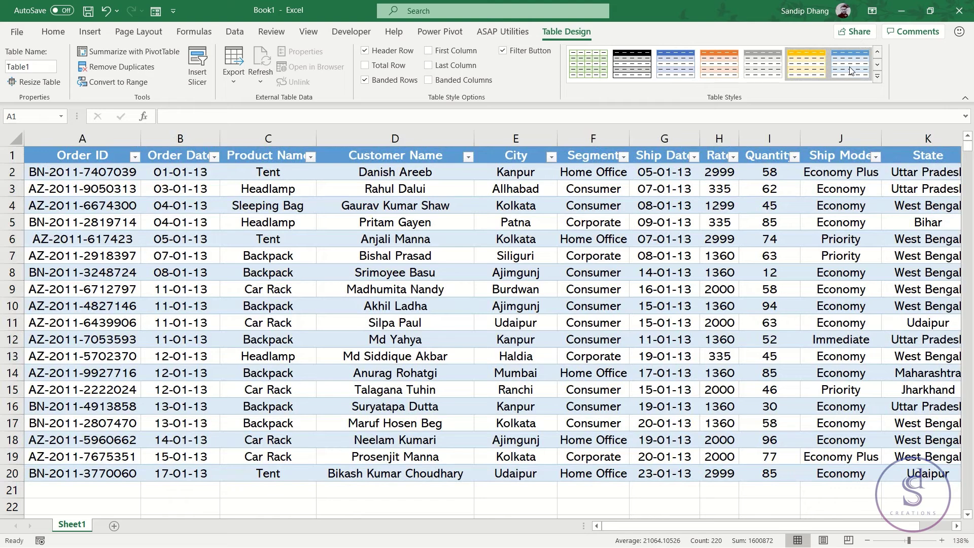
pyautogui.click(850, 63)
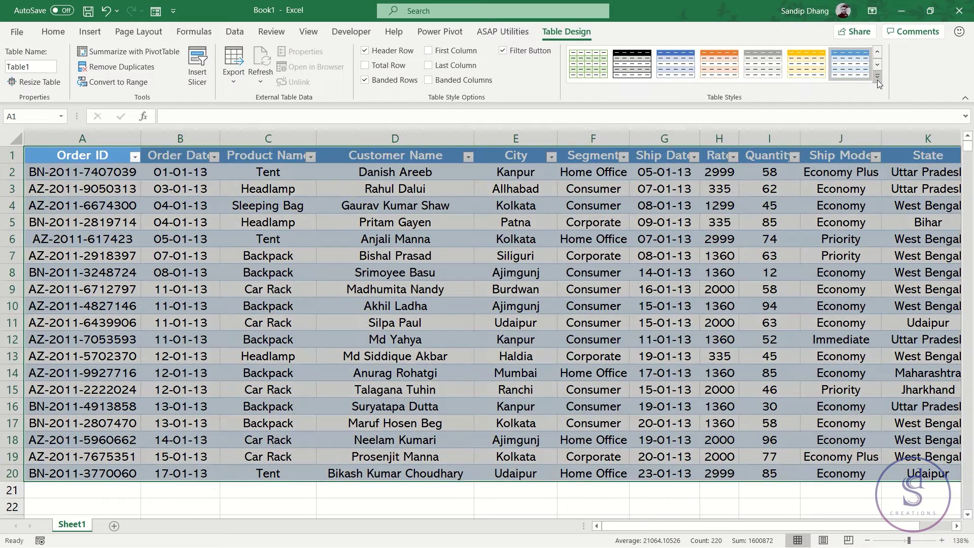
pyautogui.click(878, 79)
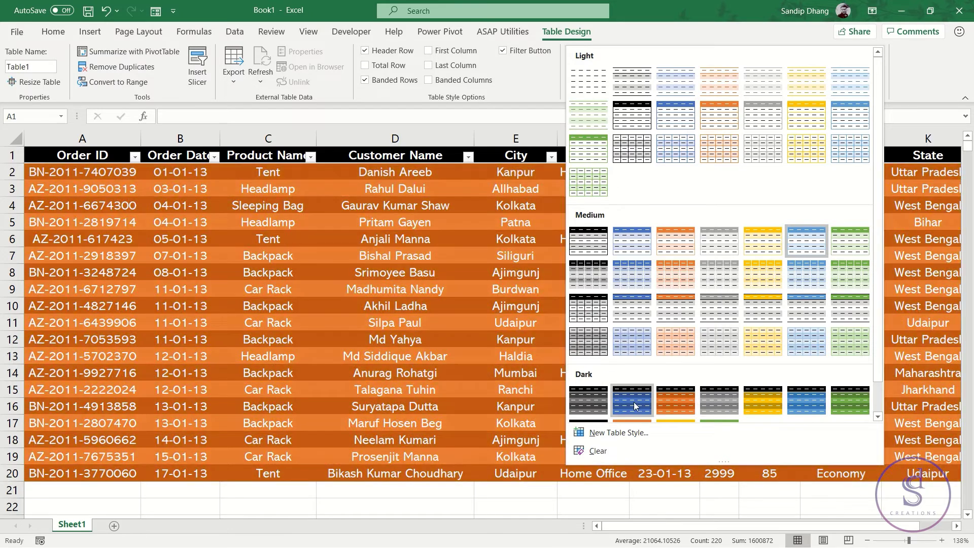
pyautogui.click(634, 402)
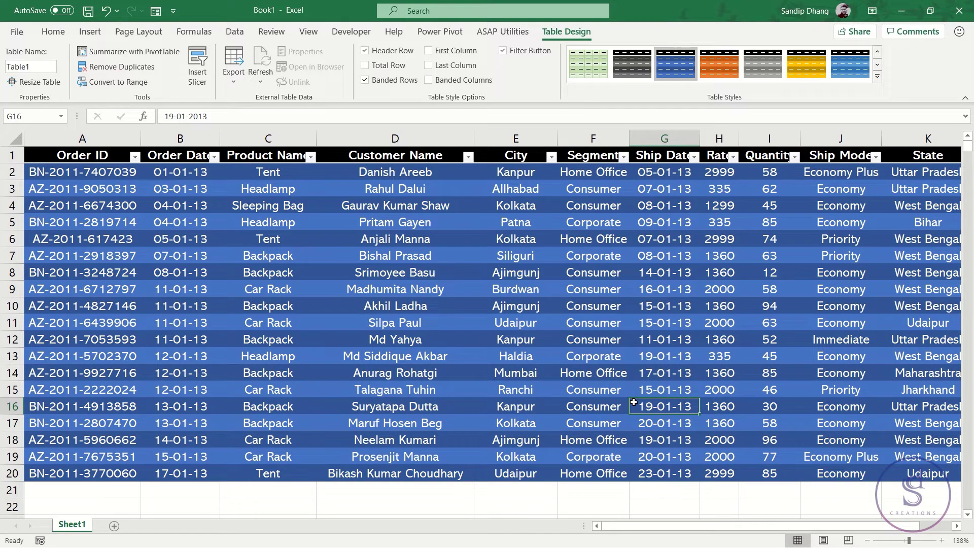
# Step: Copy the table's data rows without the header and paste them at cell M1
pyautogui.scroll(-1, 633, 402)
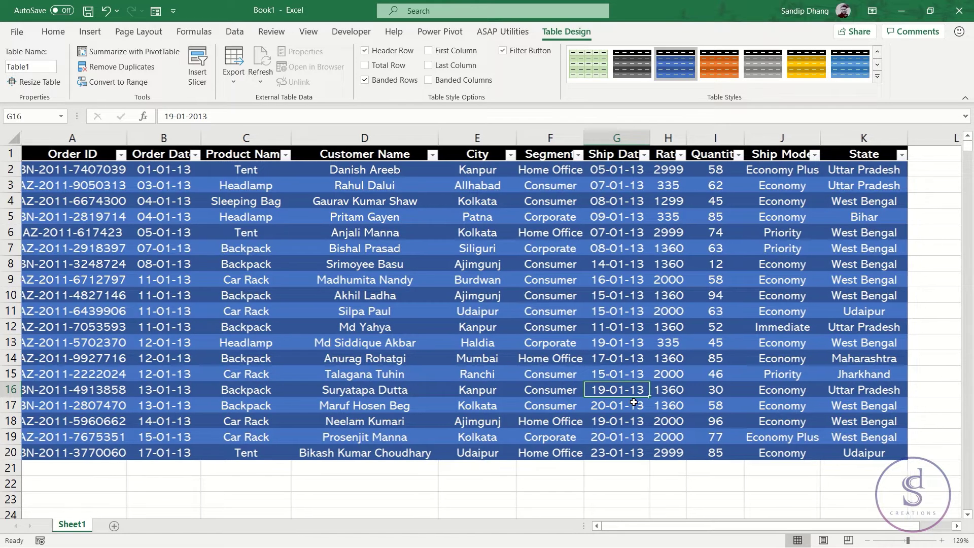
pyautogui.click(542, 387)
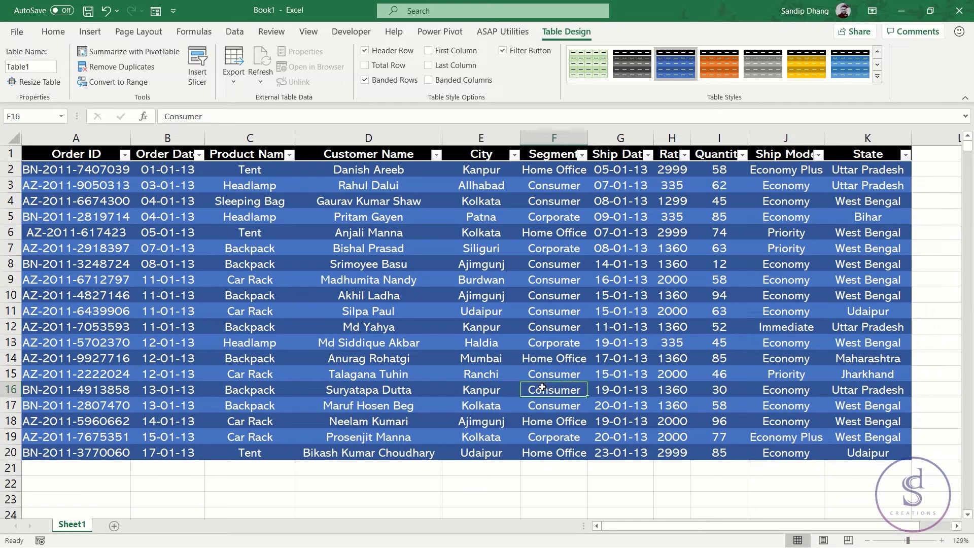
pyautogui.hotkey('ctrl', 'a')
pyautogui.hotkey('ctrl', 'c')
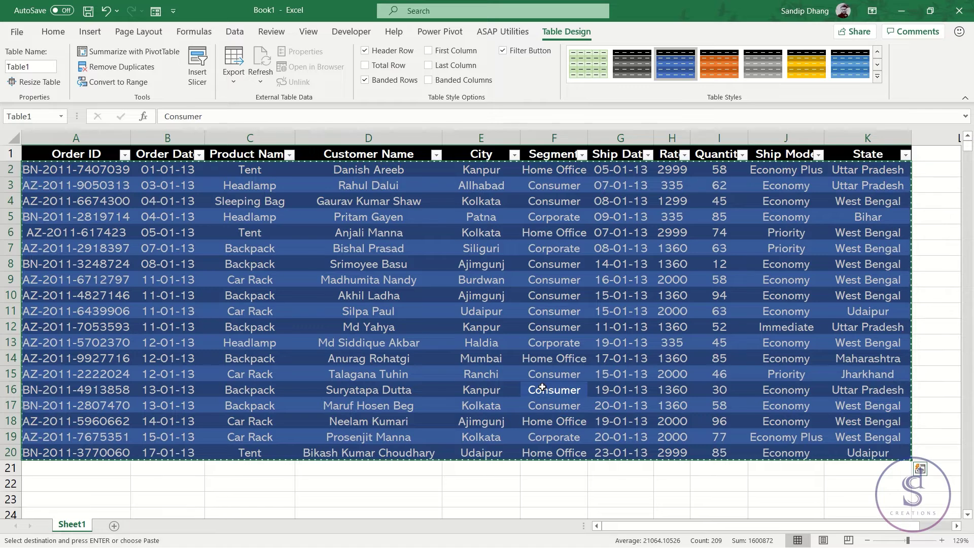
pyautogui.hscroll(3, 542, 388)
pyautogui.click(813, 153)
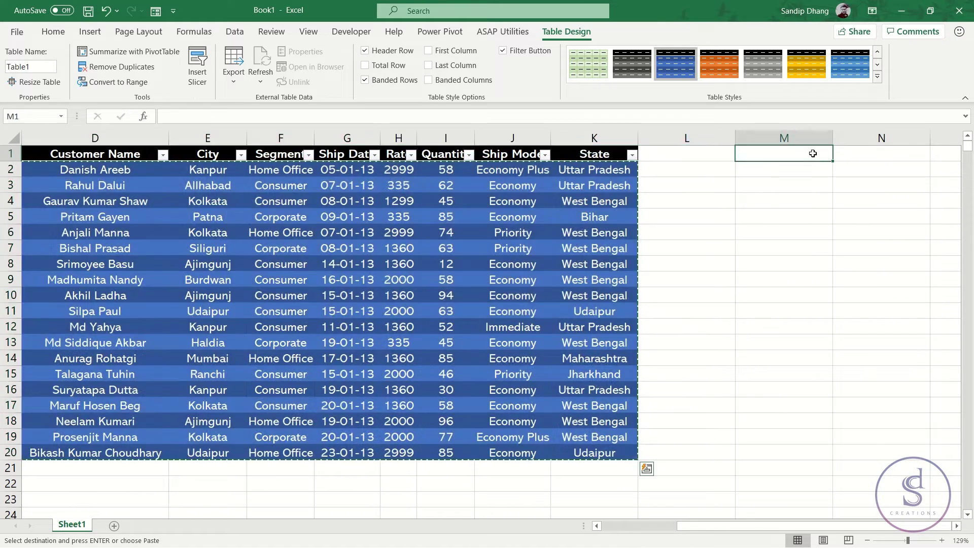
pyautogui.hotkey('ctrl', 'v')
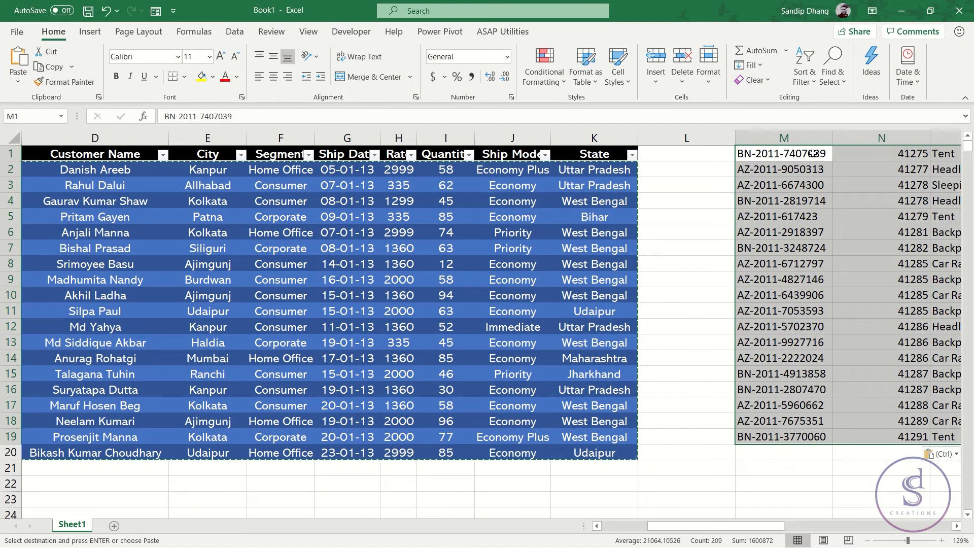
pyautogui.hscroll(1, 812, 153)
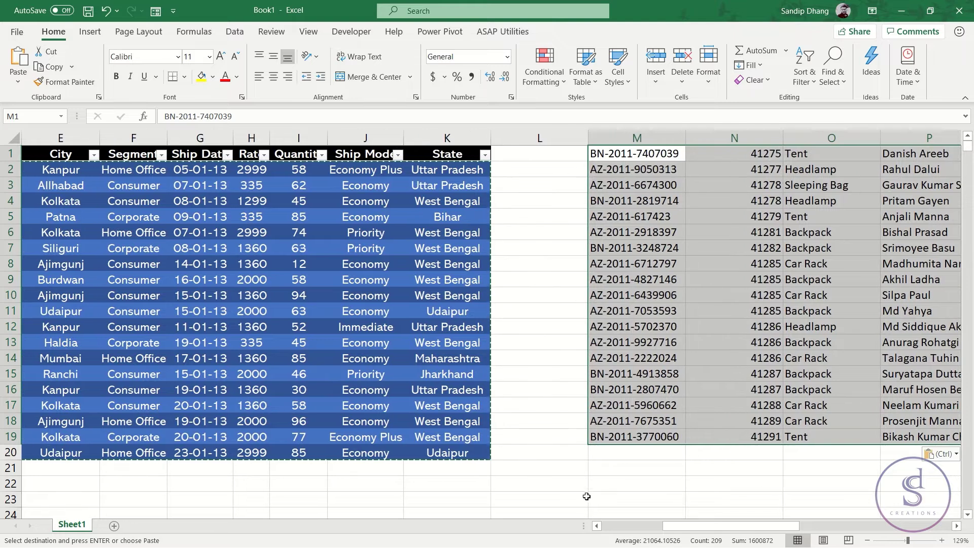
# Step: Enter a SUM formula in L22 that totals the table's Quantity column
pyautogui.click(526, 493)
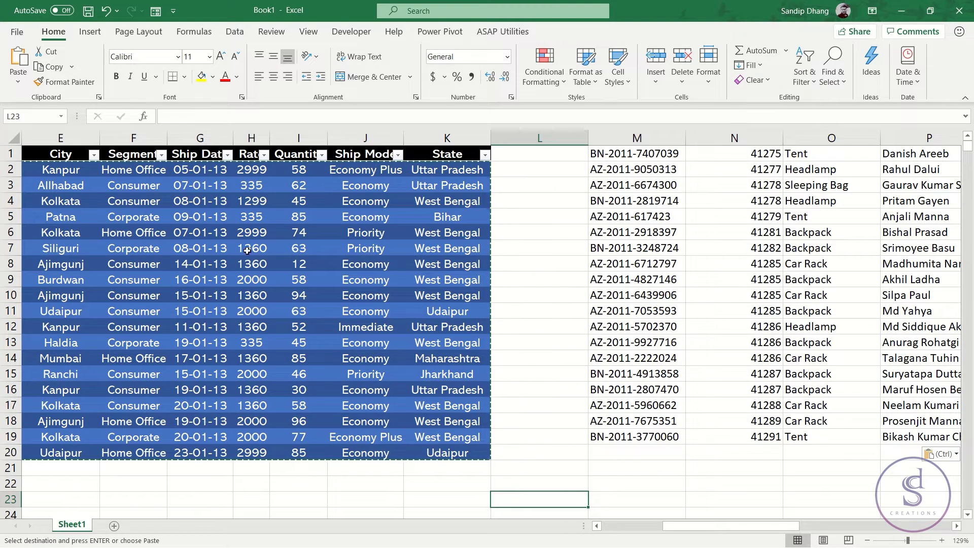
pyautogui.moveTo(313, 166); pyautogui.dragTo(304, 444)
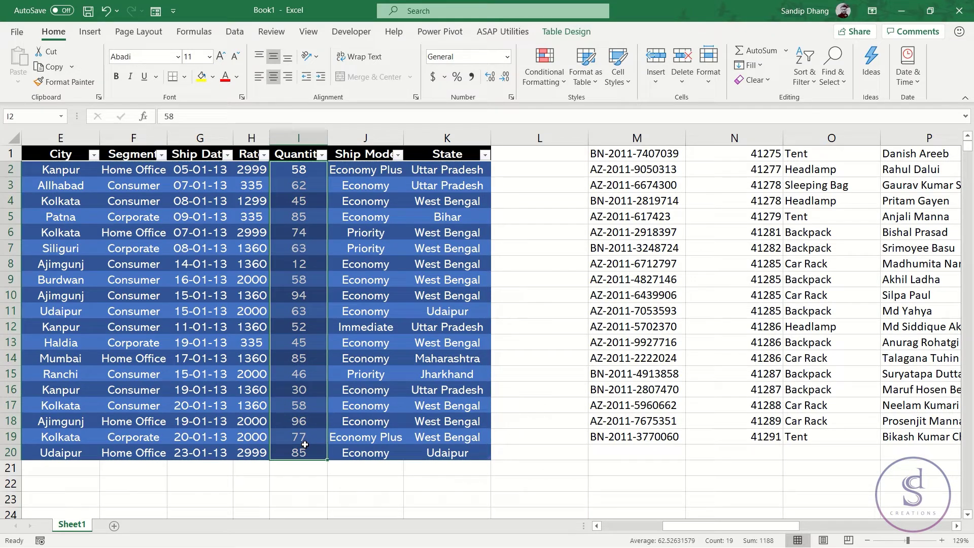
pyautogui.click(562, 472)
pyautogui.click(561, 486)
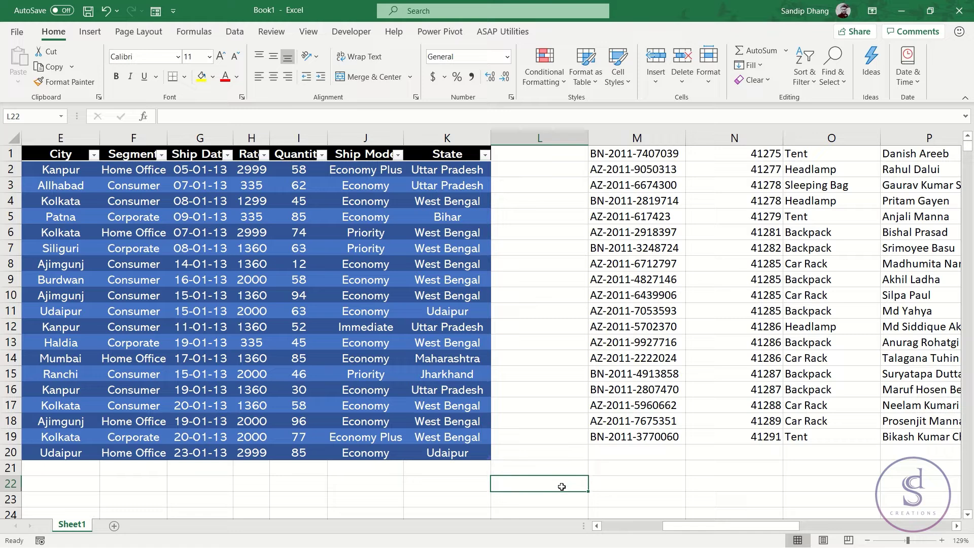
pyautogui.write('=SUM(')
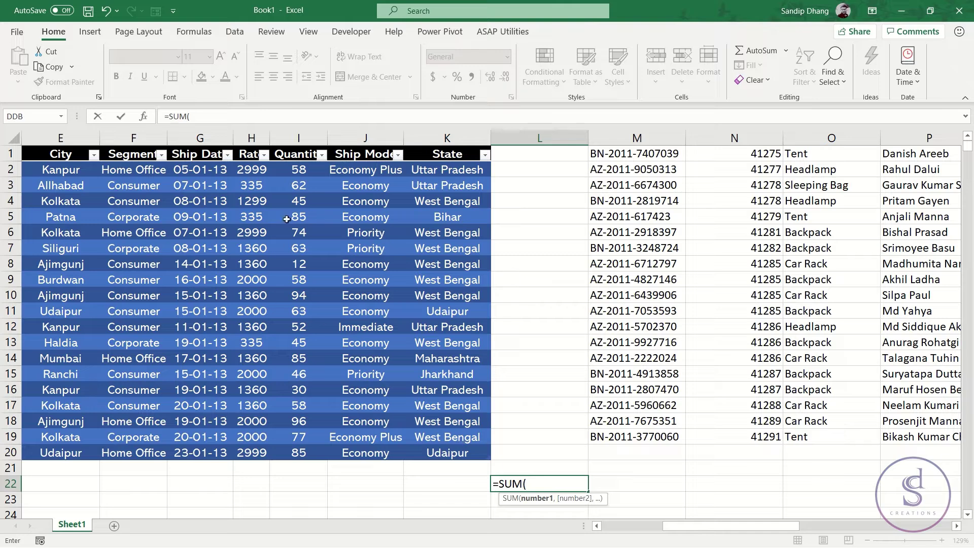
pyautogui.moveTo(299, 169); pyautogui.dragTo(295, 454)
pyautogui.press('Return')
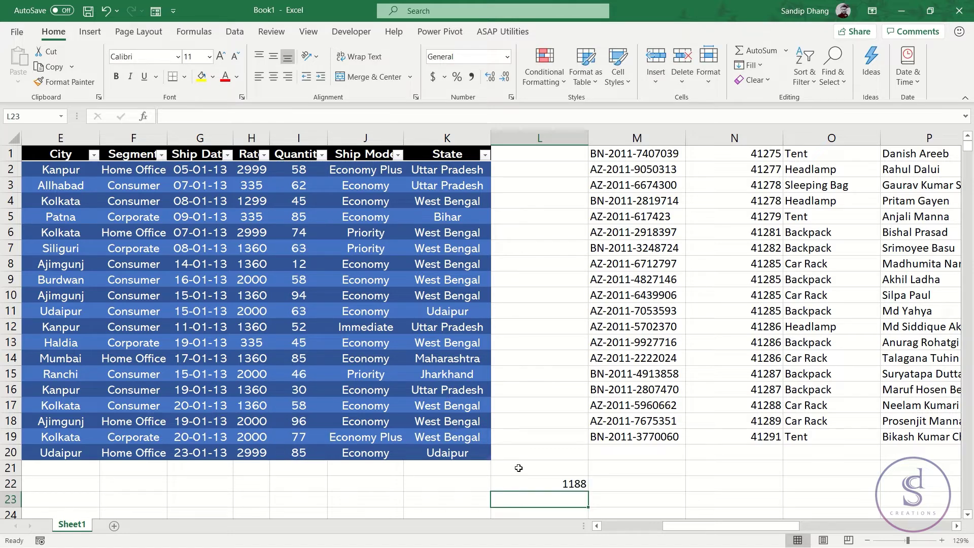
# Step: Delete columns N through T so the pasted quantities sit directly beside the order IDs
pyautogui.click(611, 485)
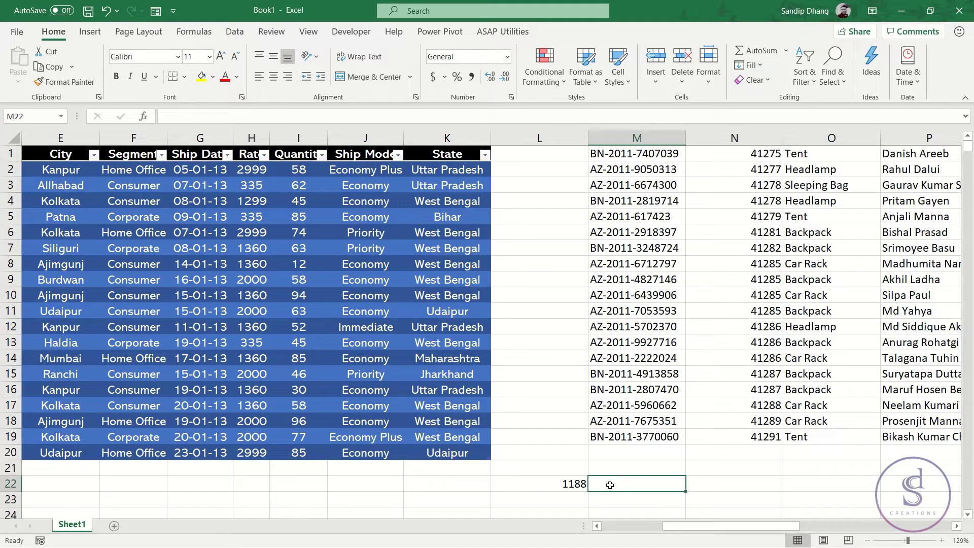
pyautogui.hscroll(1, 610, 485)
pyautogui.hscroll(5, 610, 484)
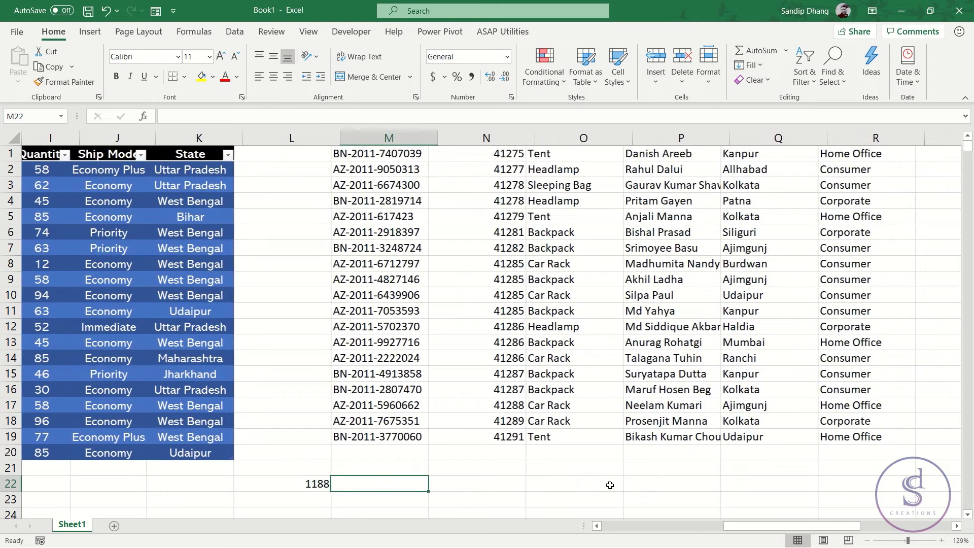
pyautogui.hscroll(2, 610, 485)
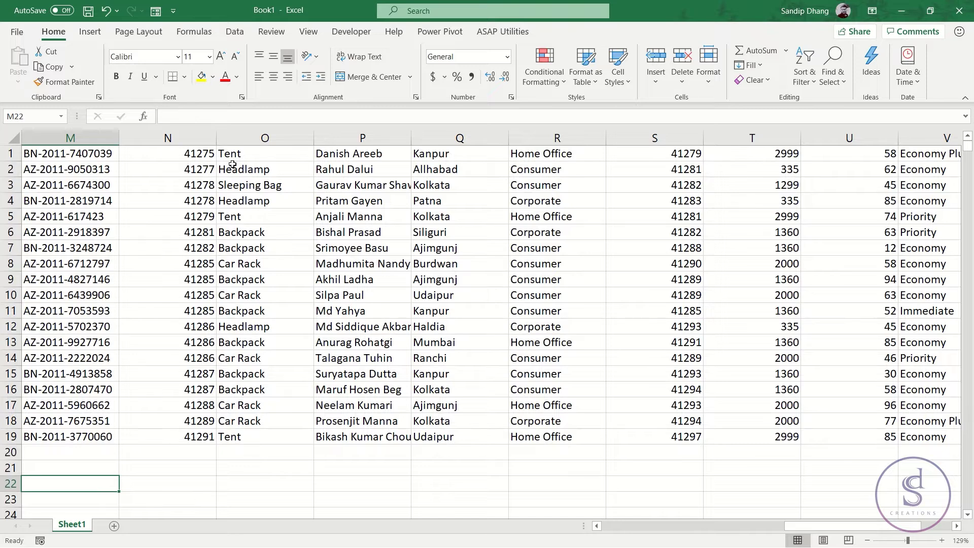
pyautogui.moveTo(172, 138); pyautogui.dragTo(767, 205)
pyautogui.hotkey('ctrl', '-')
pyautogui.hscroll(-3, 767, 205)
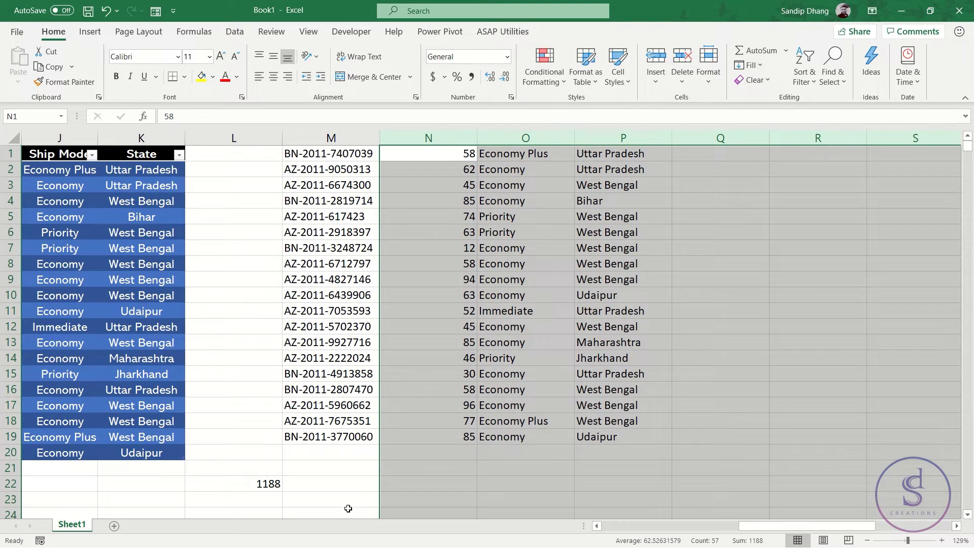
# Step: Enter the formula =SUM(N1:N19) in M22 to total the pasted quantities
pyautogui.click(364, 485)
pyautogui.write('=sum')
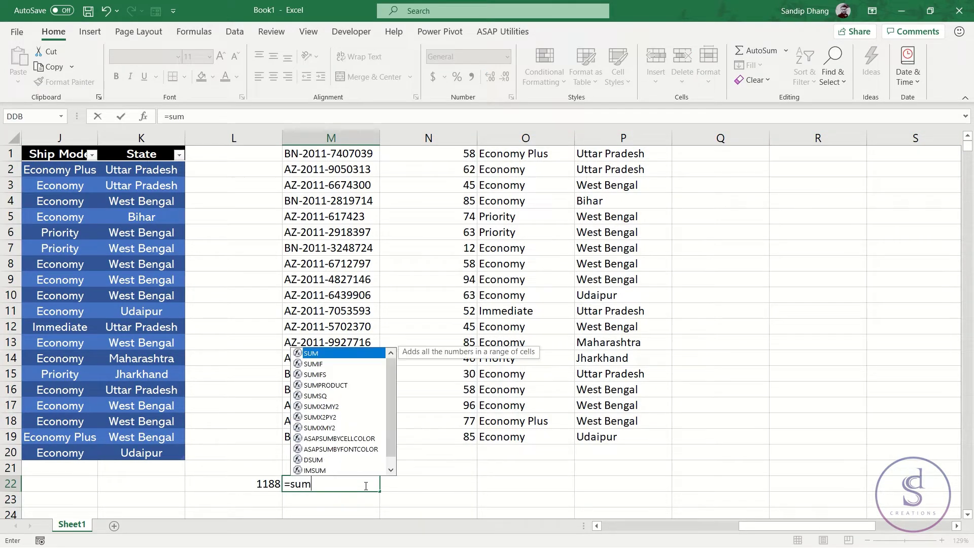
pyautogui.press('Tab')
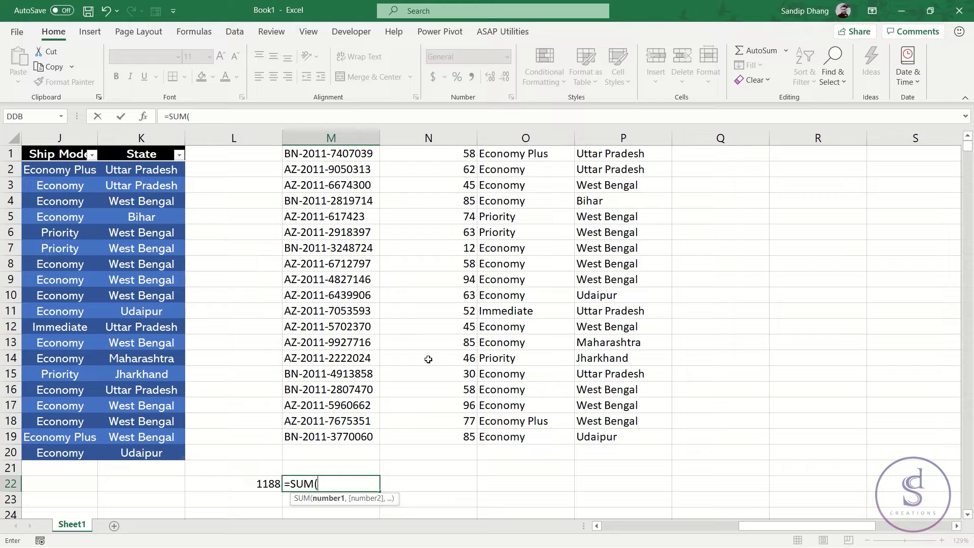
pyautogui.moveTo(463, 154); pyautogui.dragTo(443, 435)
pyautogui.press('Return')
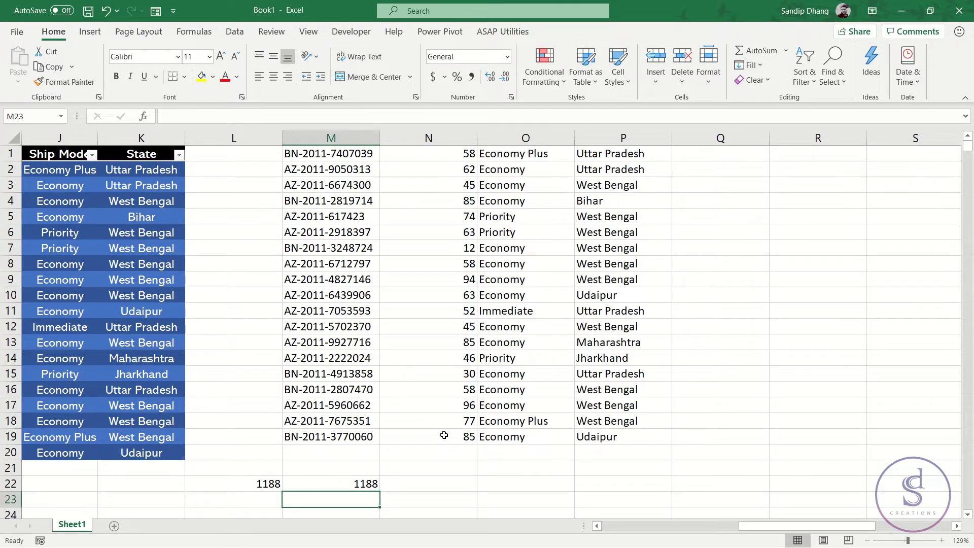
# Step: Add the value 80 in N20 below the pasted quantities and check the formula in M22
pyautogui.hscroll(-4, 444, 435)
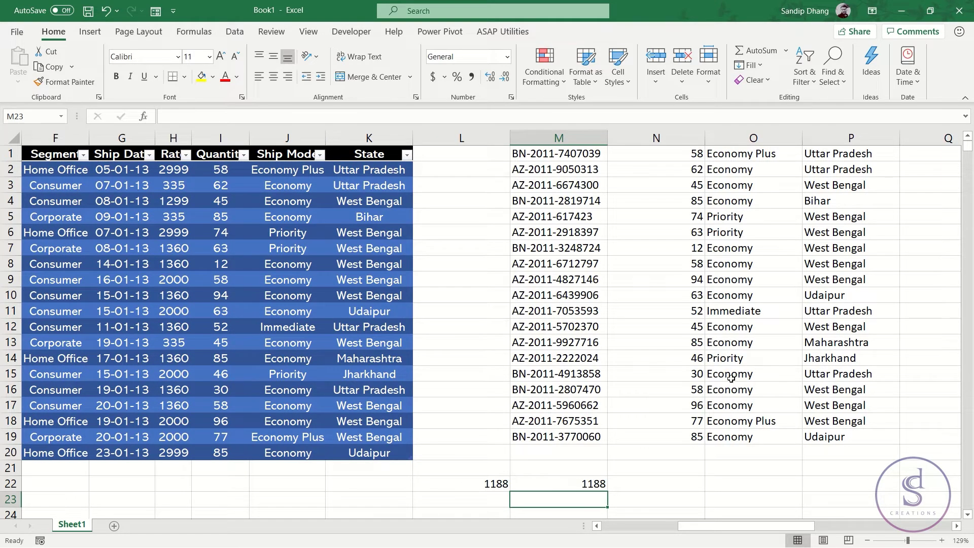
pyautogui.click(682, 449)
pyautogui.write('80')
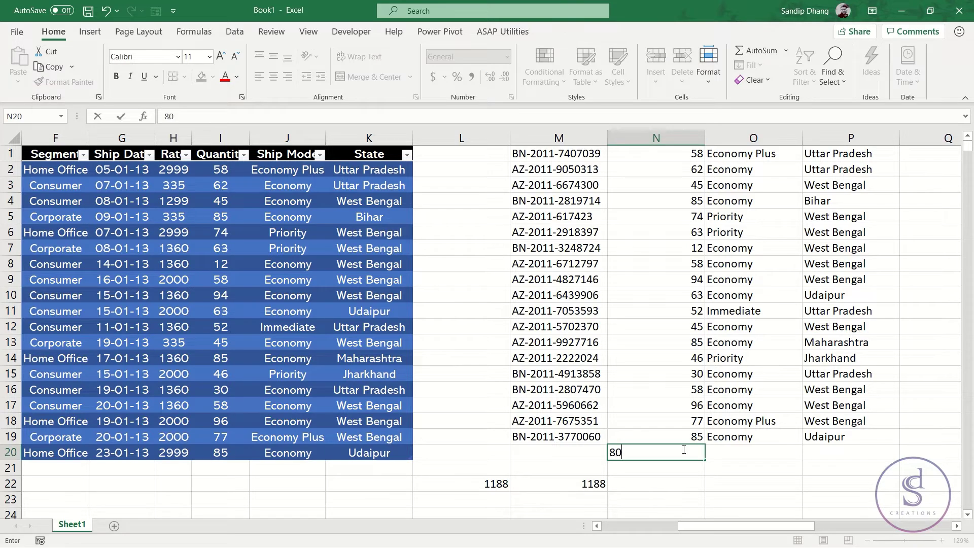
pyautogui.press('Return')
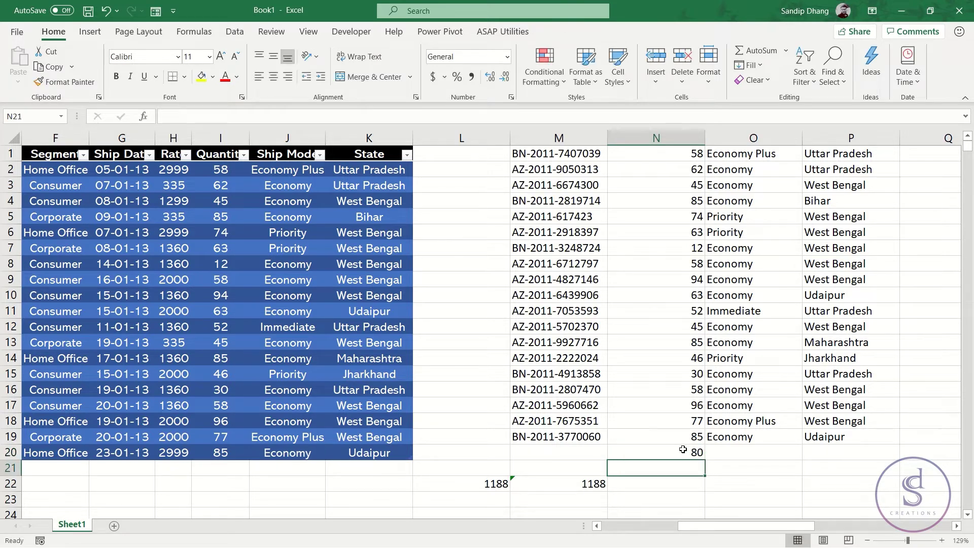
pyautogui.click(583, 483)
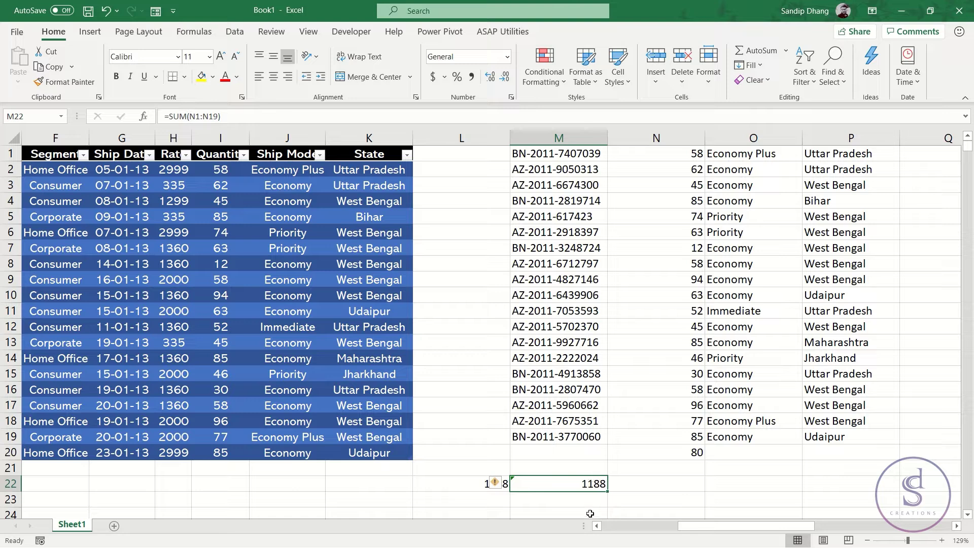
# Step: Add the value 80 in I21 directly below the table's Quantity column and check the formula in L22
pyautogui.click(219, 466)
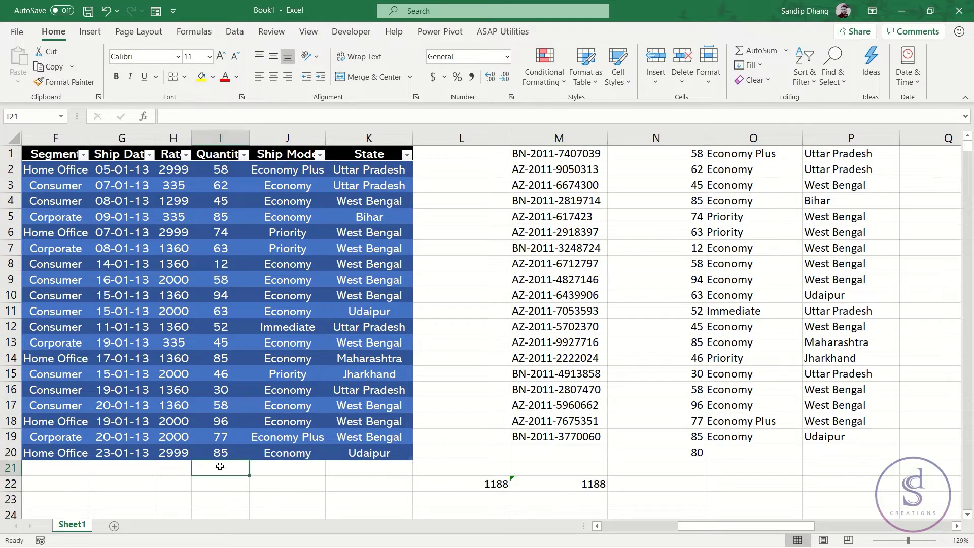
pyautogui.write('80')
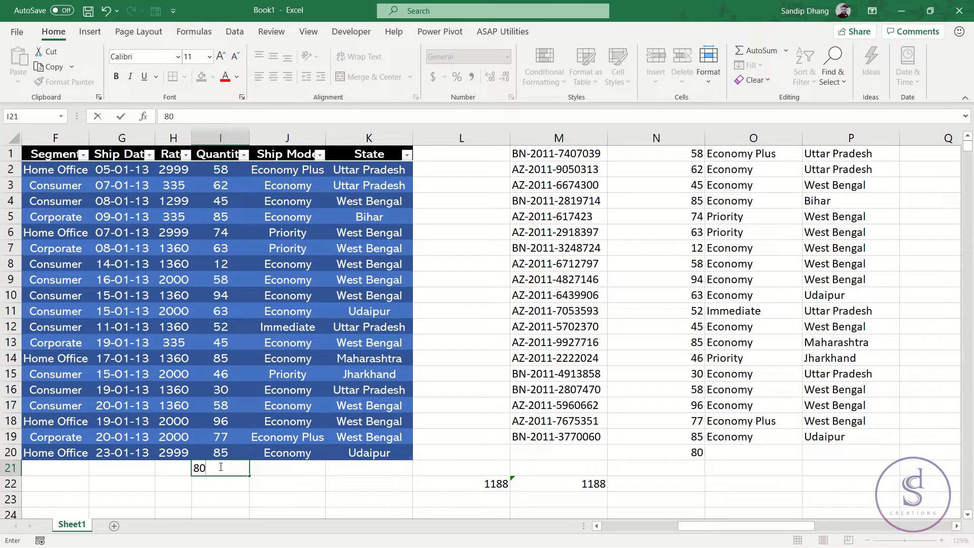
pyautogui.press('Return')
pyautogui.click(473, 486)
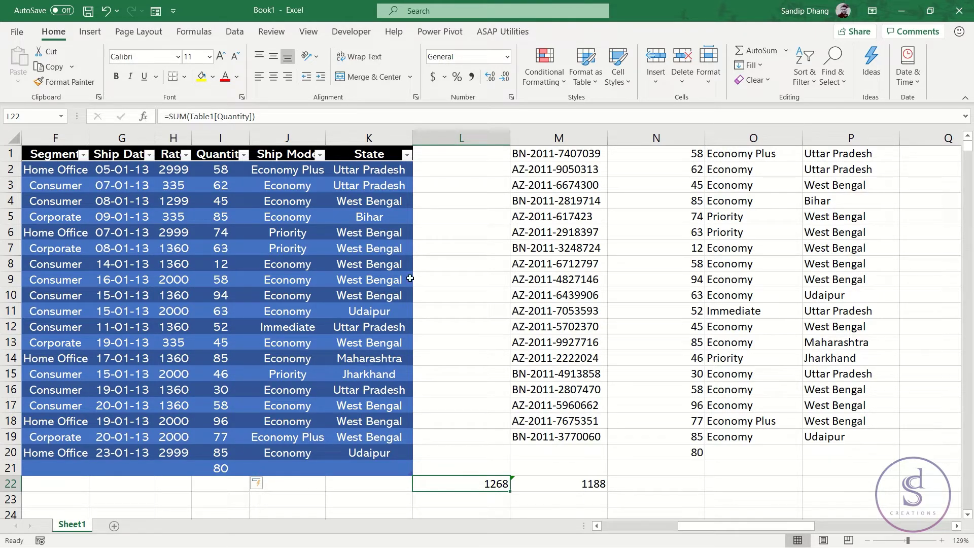
# Step: Delete the pasted data in columns M through Q and clear the sum formula in L22
pyautogui.click(544, 138)
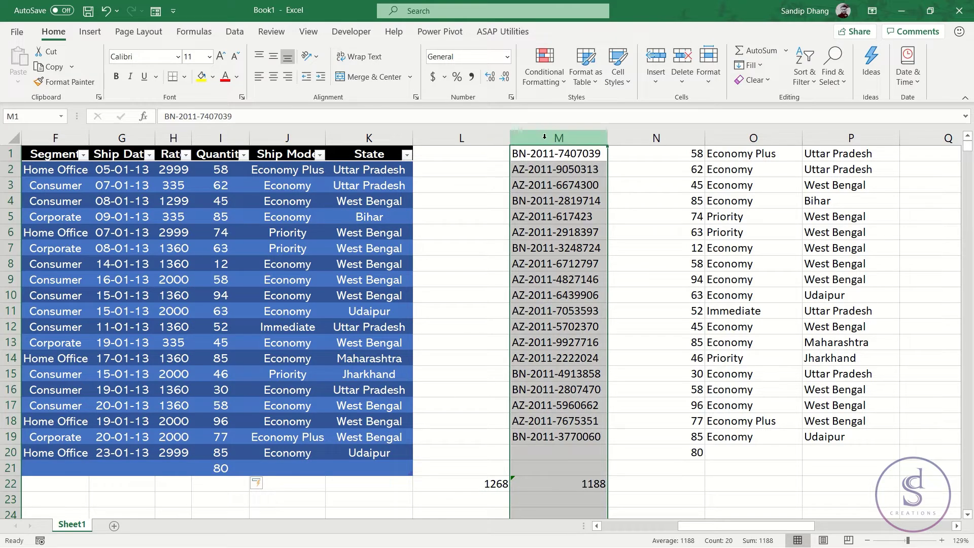
pyautogui.moveTo(544, 137); pyautogui.dragTo(906, 138)
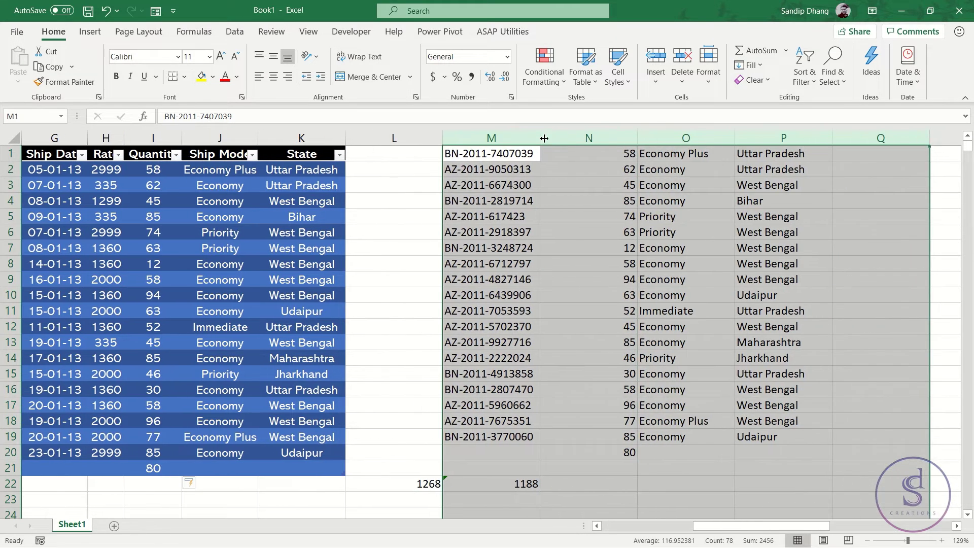
pyautogui.click(401, 483)
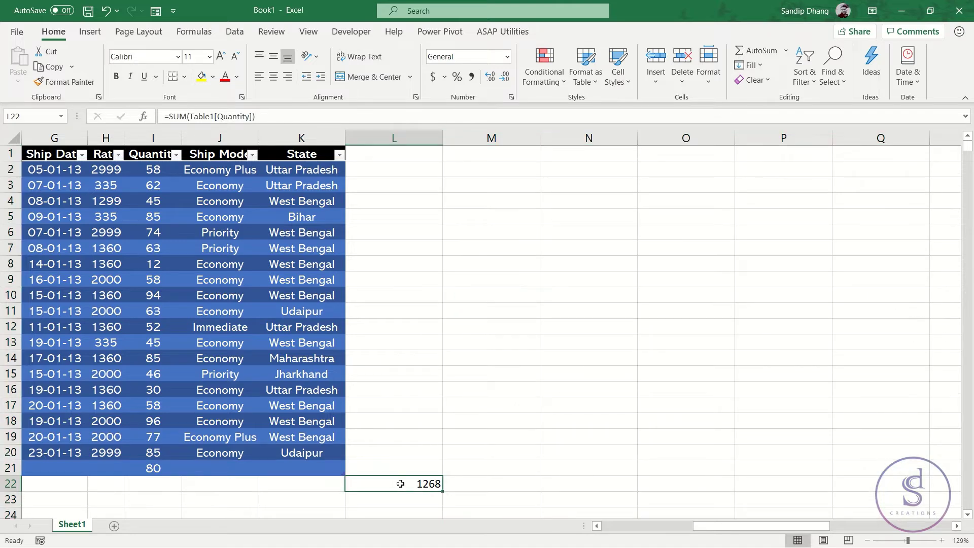
pyautogui.press('Delete')
pyautogui.hscroll(-2, 128, 473)
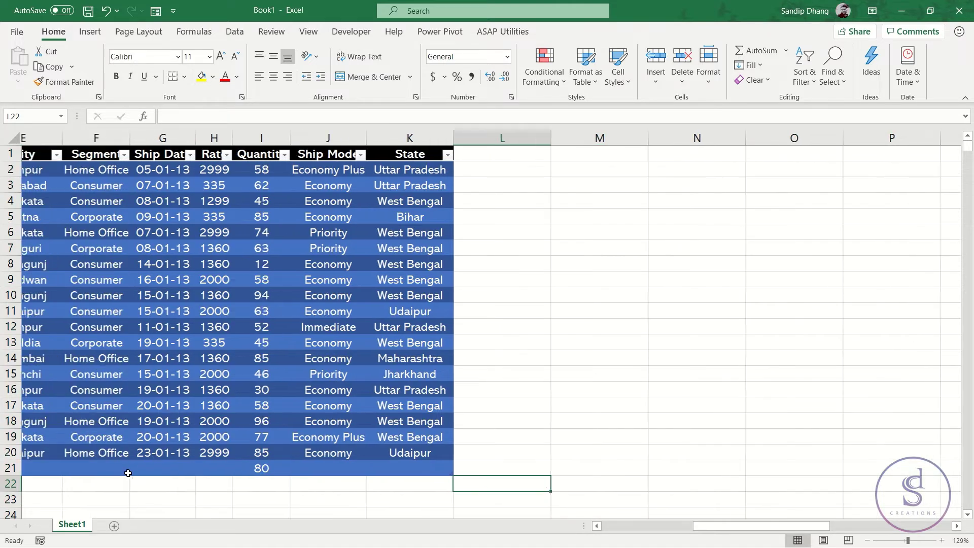
pyautogui.hscroll(-1, 128, 472)
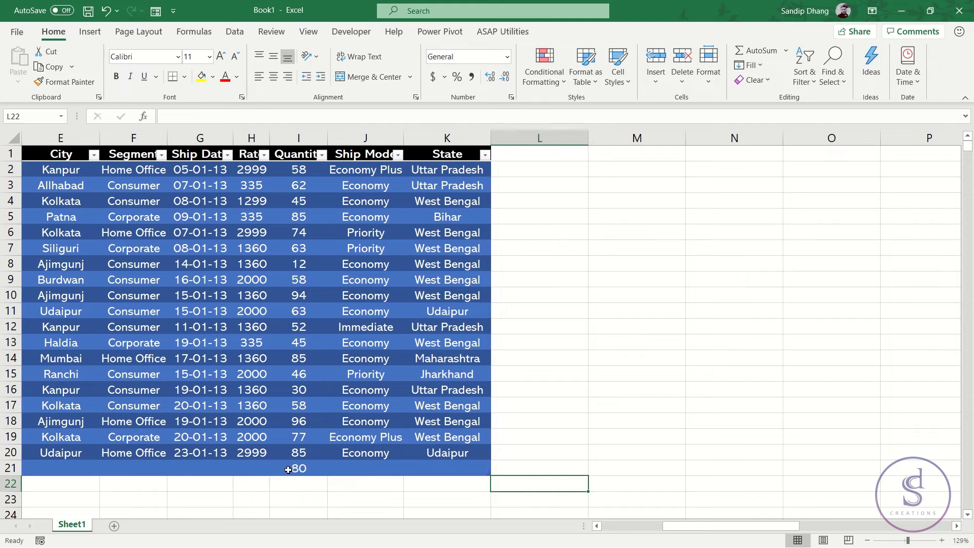
# Step: Add a new table column by entering the header Total in L1, and review its cells L2 to L21
pyautogui.click(545, 157)
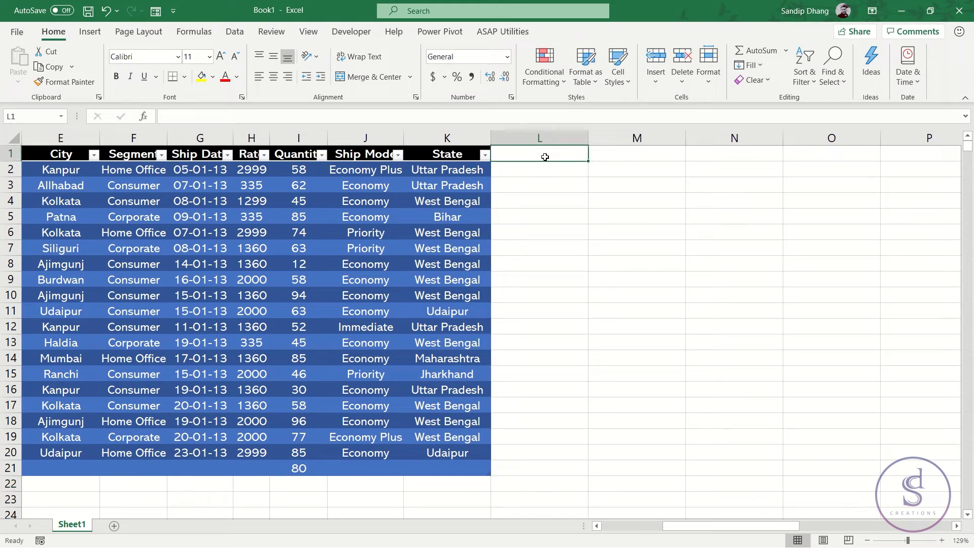
pyautogui.write('Total')
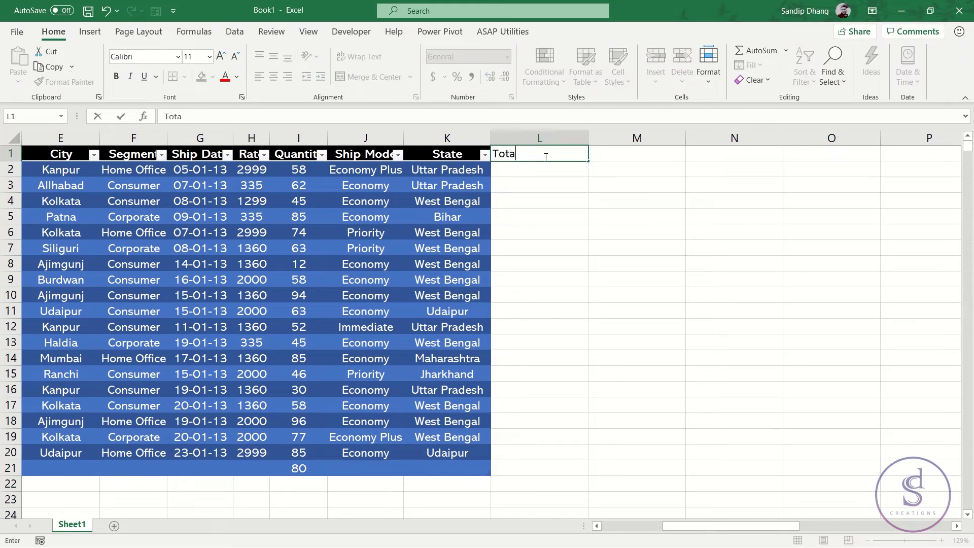
pyautogui.hotkey('ctrl', 'Return')
pyautogui.click(582, 170)
pyautogui.moveTo(561, 169); pyautogui.dragTo(561, 470)
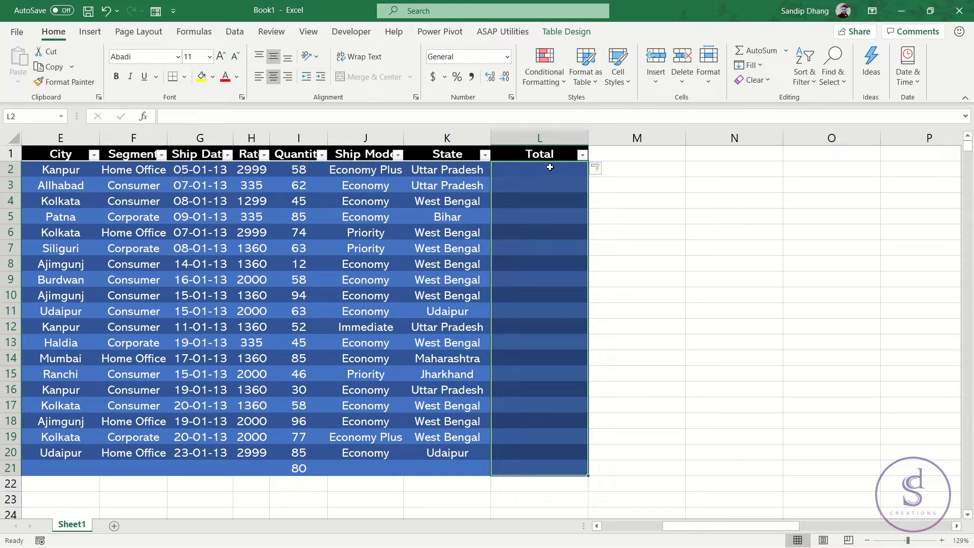
pyautogui.click(547, 174)
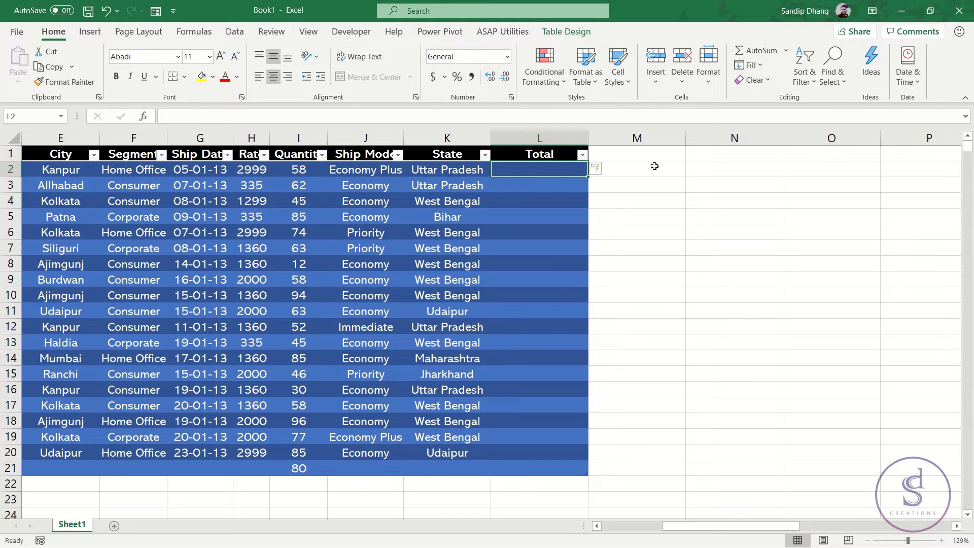
pyautogui.click(696, 171)
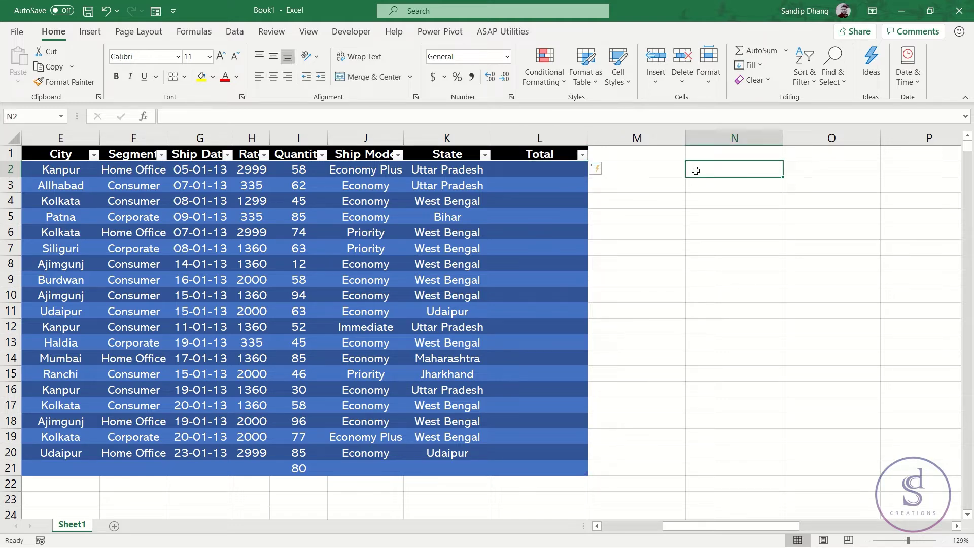
pyautogui.write('=')
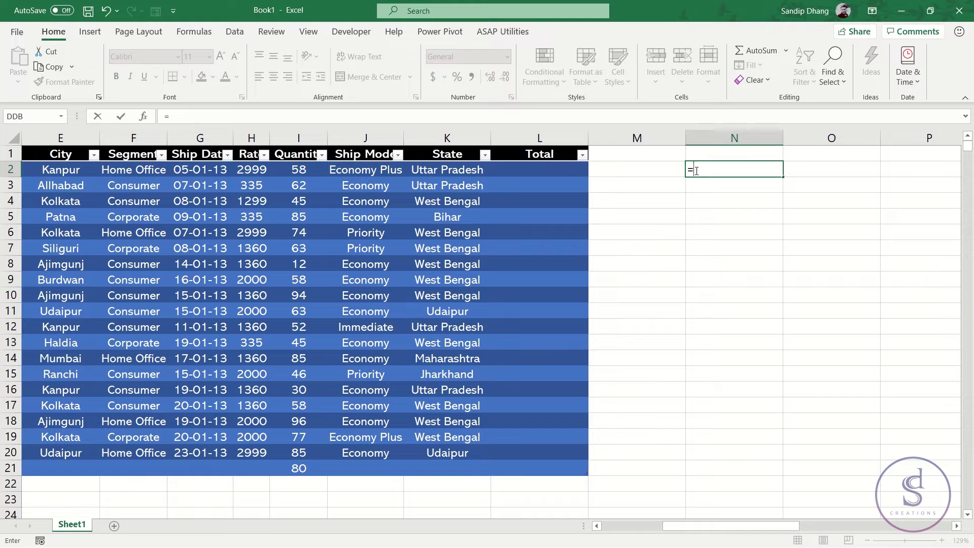
pyautogui.click(264, 167)
pyautogui.write('*')
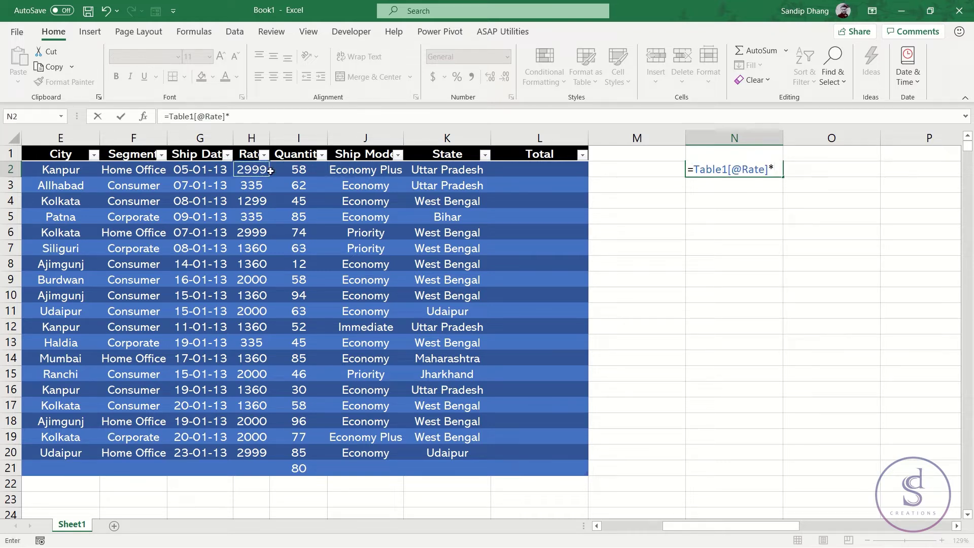
pyautogui.click(290, 172)
pyautogui.press('Return')
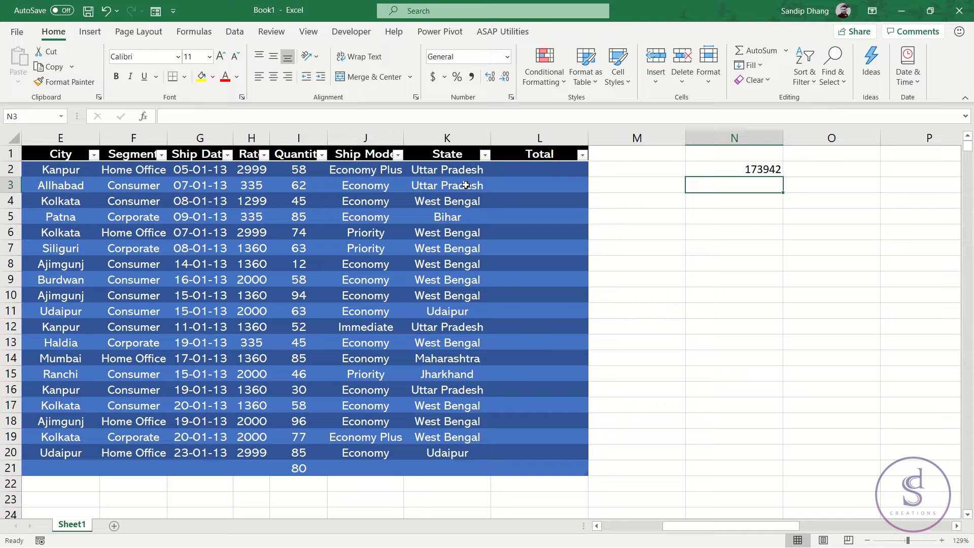
# Step: Fill the N2 formula down to N23, and delete the filled cells from column N
pyautogui.click(705, 168)
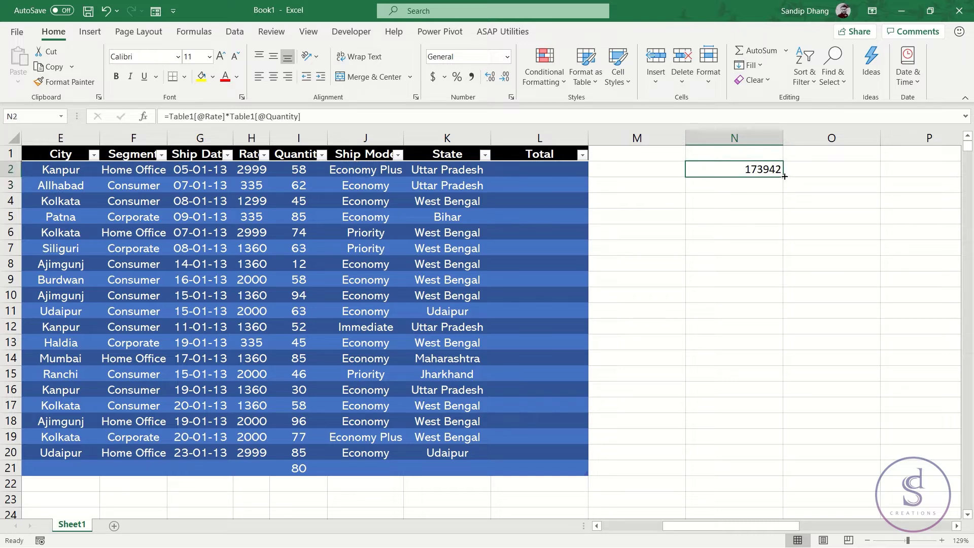
pyautogui.moveTo(785, 176); pyautogui.dragTo(790, 505)
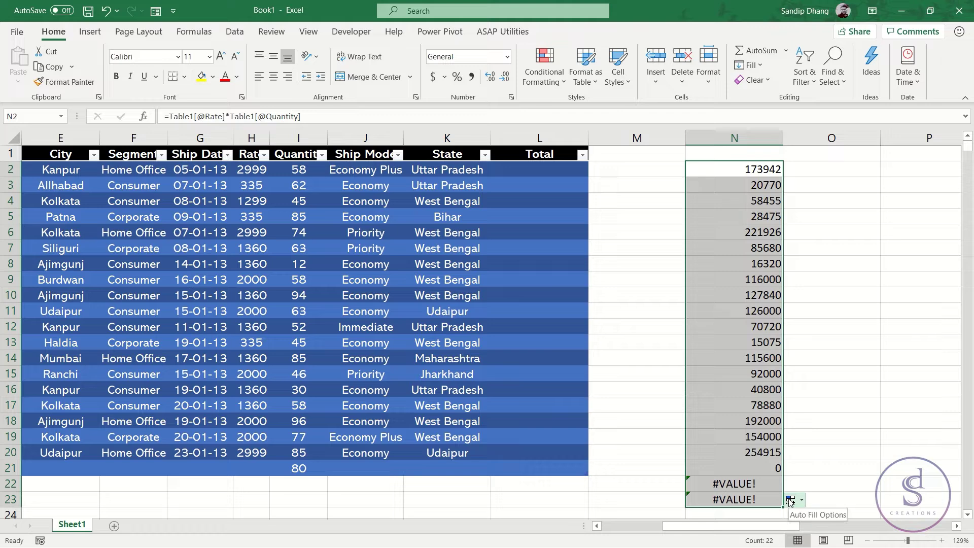
pyautogui.hotkey('ctrl', '-')
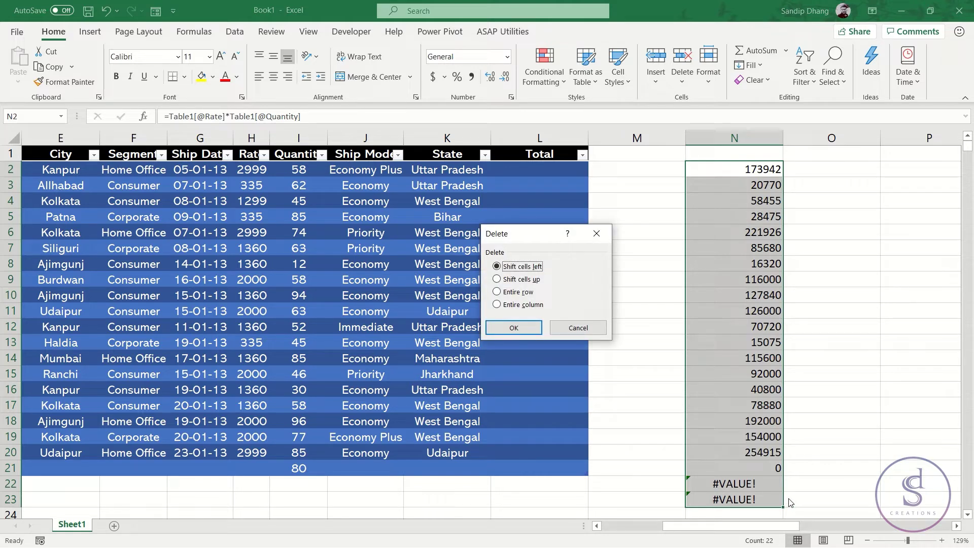
pyautogui.press('Return')
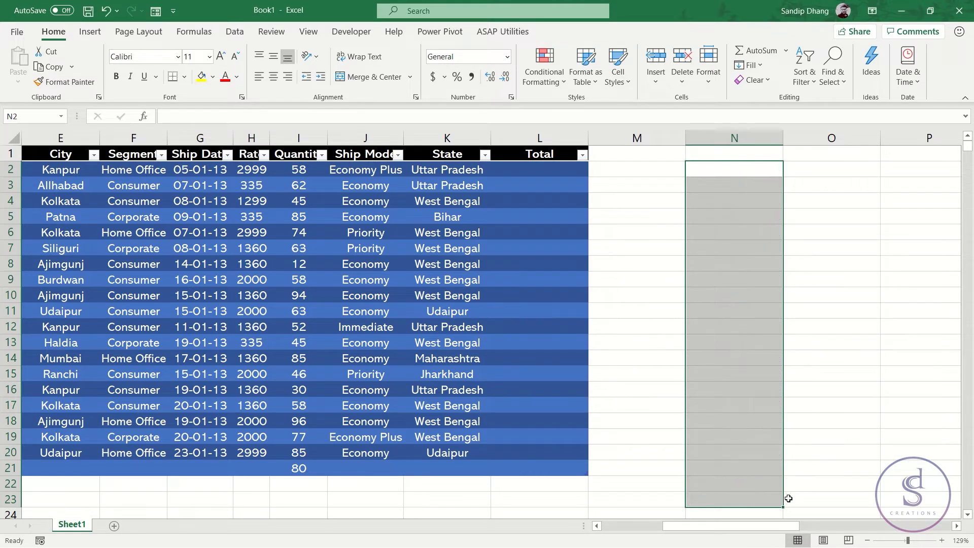
pyautogui.click(559, 171)
pyautogui.write('=')
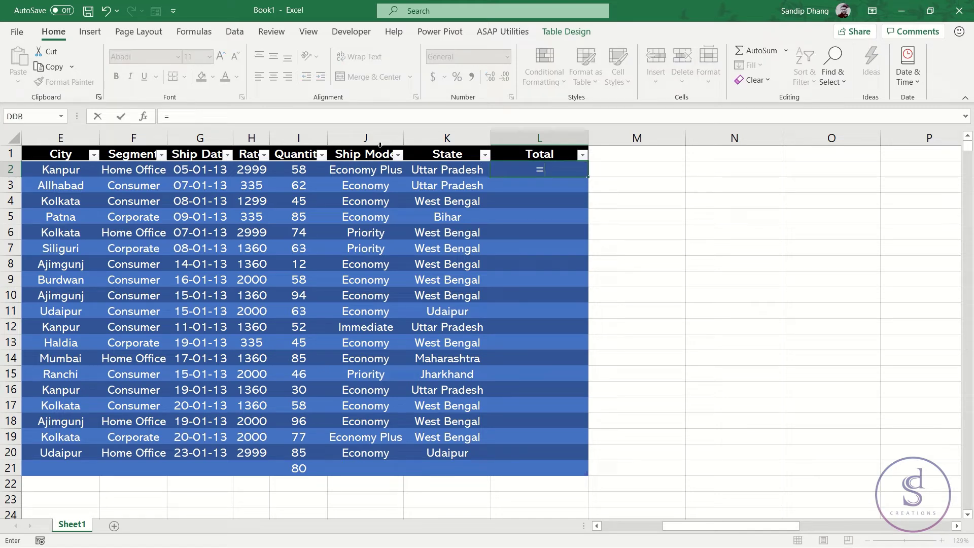
pyautogui.click(260, 168)
pyautogui.write('*')
pyautogui.click(294, 170)
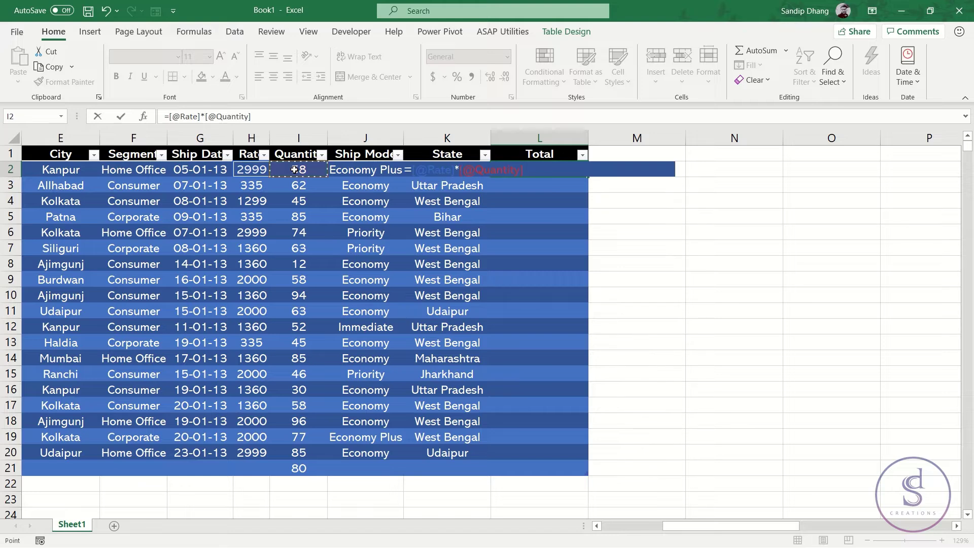
pyautogui.press('Return')
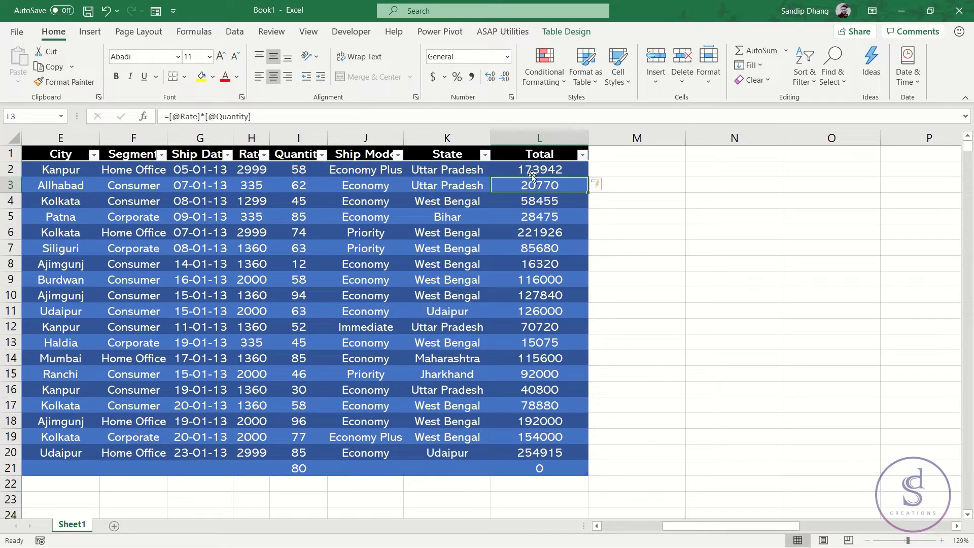
pyautogui.moveTo(547, 171); pyautogui.dragTo(541, 467)
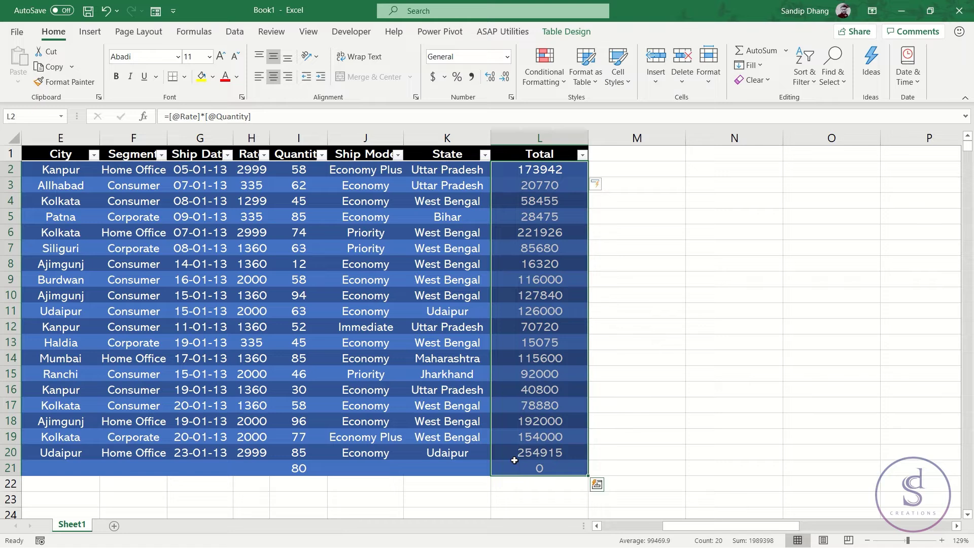
# Step: Enter a rate of 8 in H21 and check the formulas in the table's Total column
pyautogui.click(249, 468)
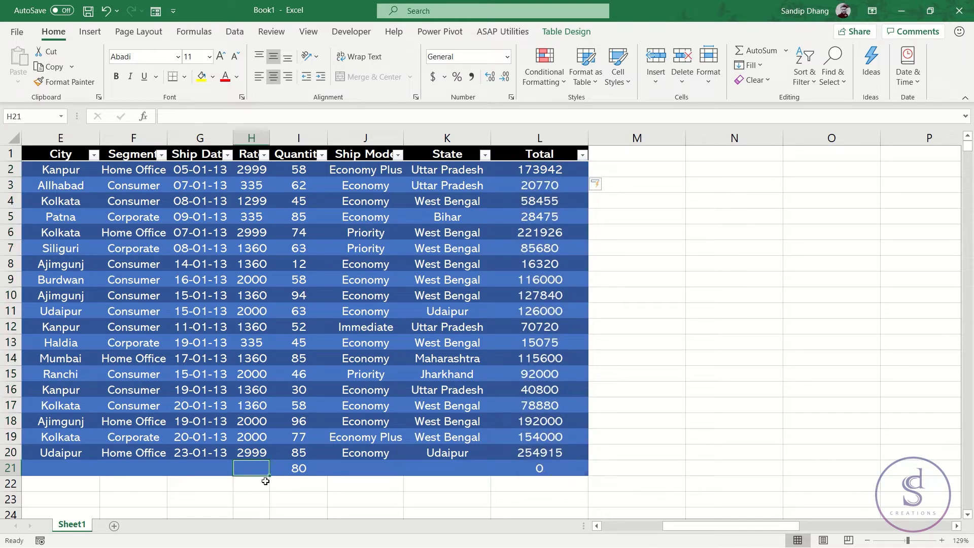
pyautogui.write('8')
pyautogui.press('Return')
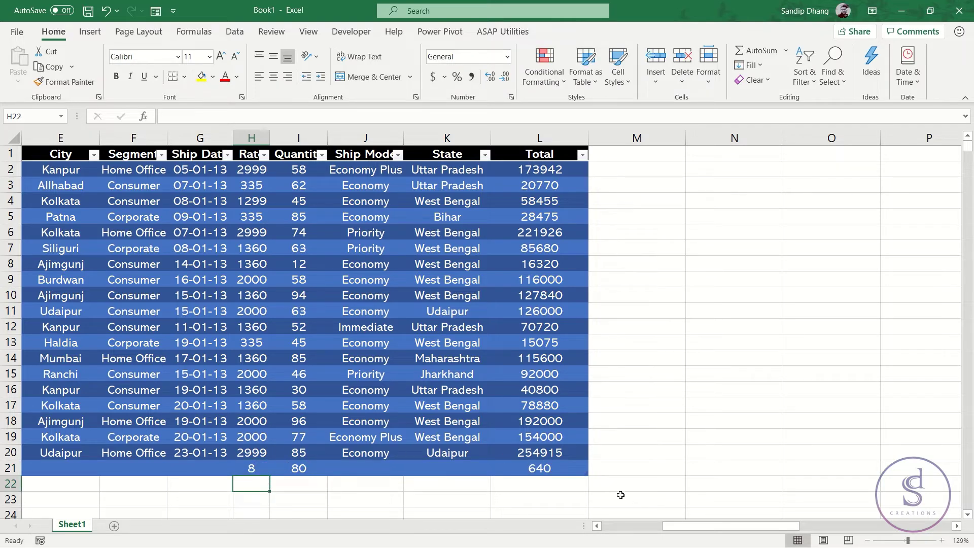
pyautogui.click(552, 467)
pyautogui.click(538, 168)
pyautogui.moveTo(538, 168); pyautogui.dragTo(520, 307)
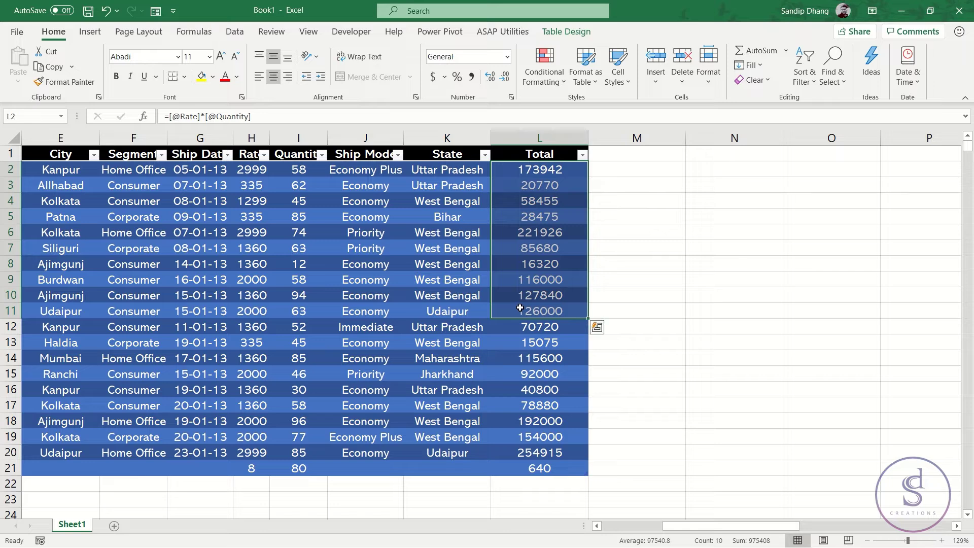
# Step: Look at the Segment column's filter options, and switch the table's filter buttons off and back on
pyautogui.hscroll(-4, 502, 323)
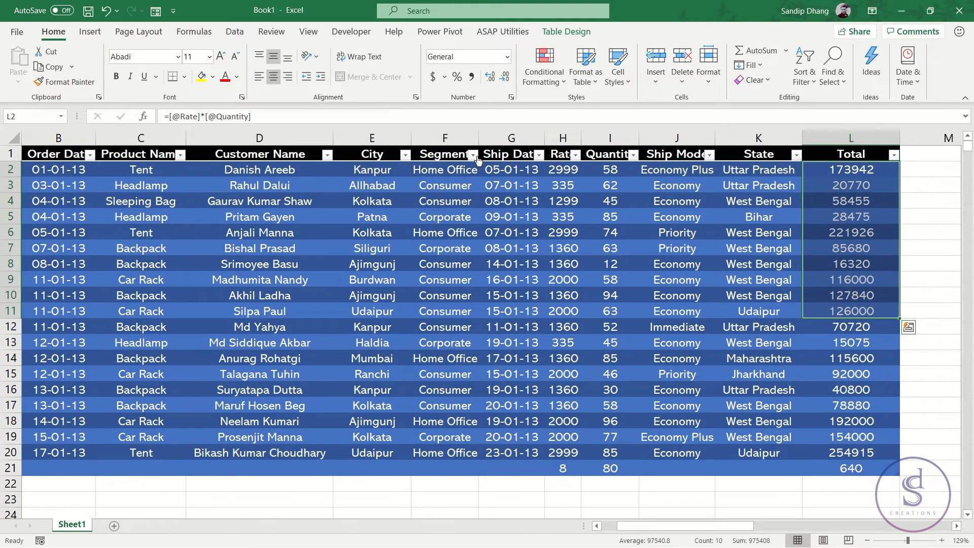
pyautogui.click(473, 154)
pyautogui.press('Escape')
pyautogui.click(563, 34)
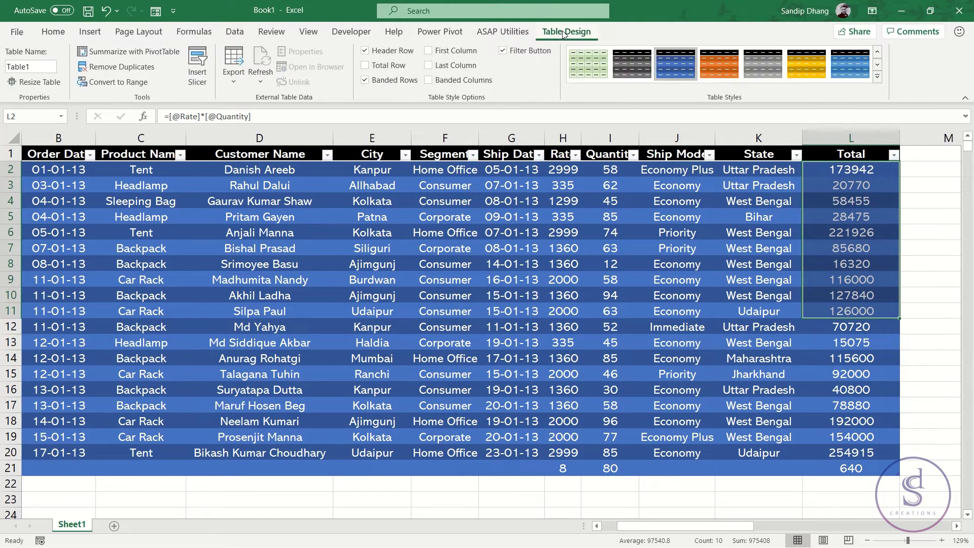
pyautogui.click(508, 51)
pyautogui.click(508, 51)
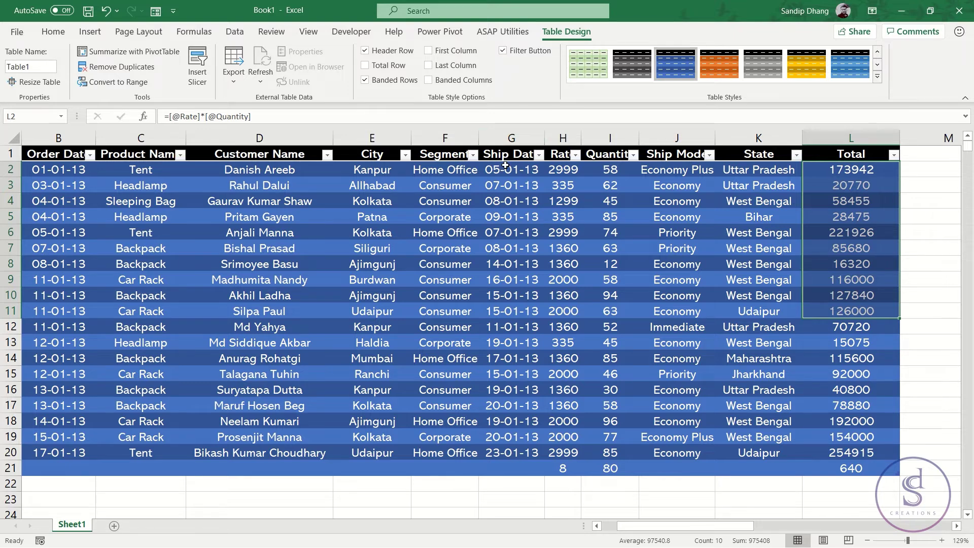
# Step: Filter the Segment column to show only Consumer rows, and undo the filter
pyautogui.click(472, 154)
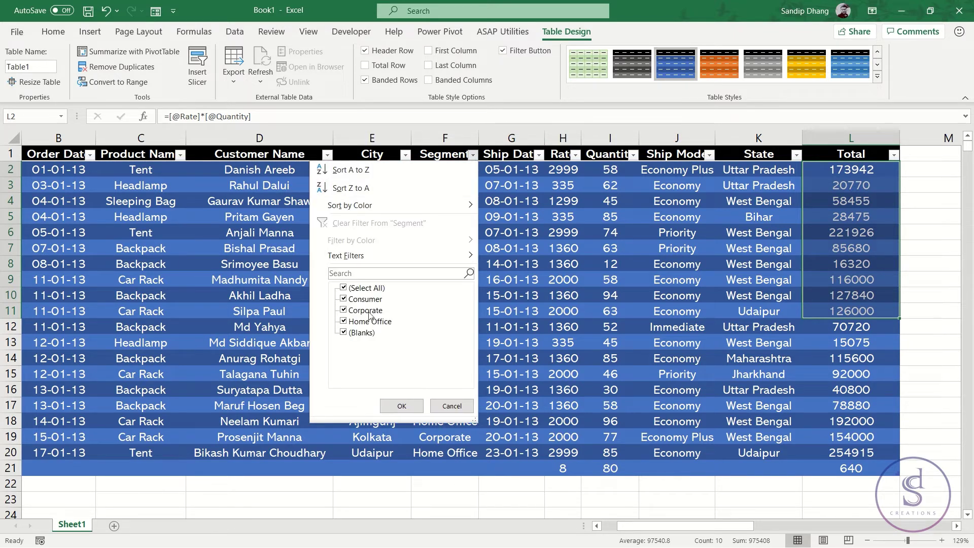
pyautogui.click(355, 289)
pyautogui.click(350, 301)
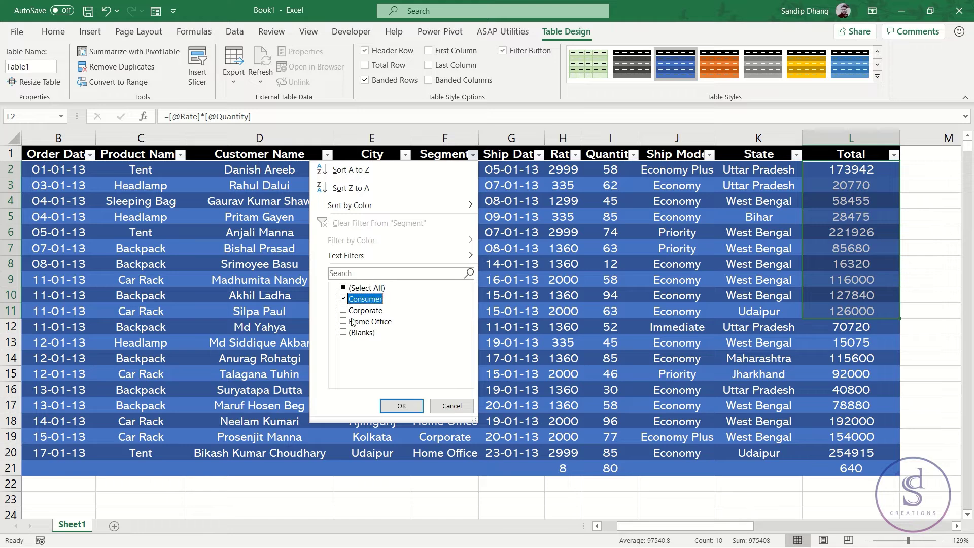
pyautogui.click(402, 407)
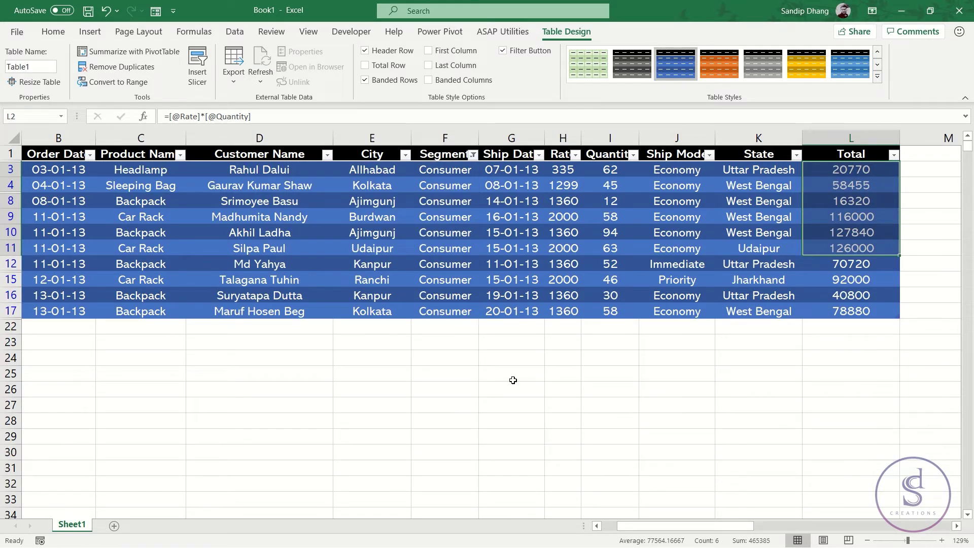
pyautogui.hotkey('ctrl', 'z')
# Step: Turn on the table's total row and choose Max as the summary function for the Total column in L22
pyautogui.click(591, 291)
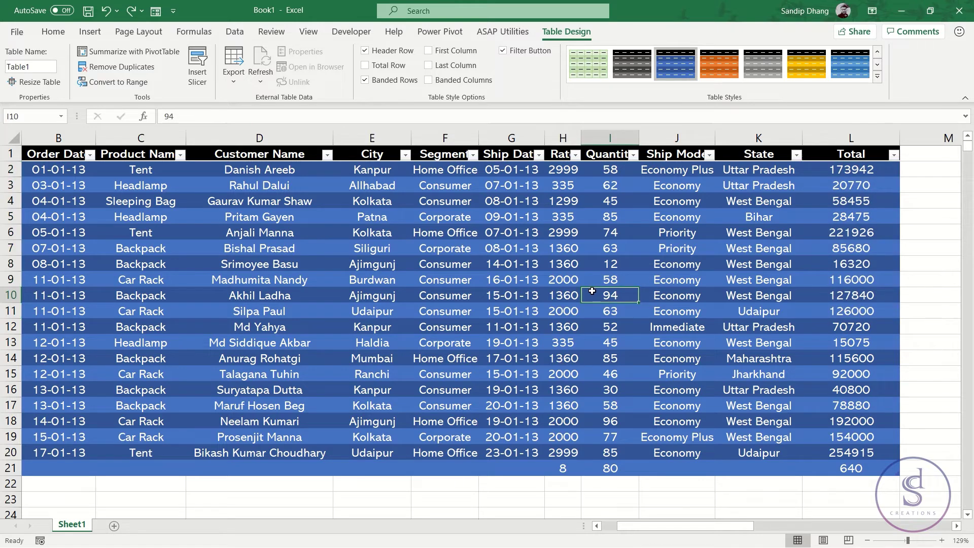
pyautogui.click(367, 68)
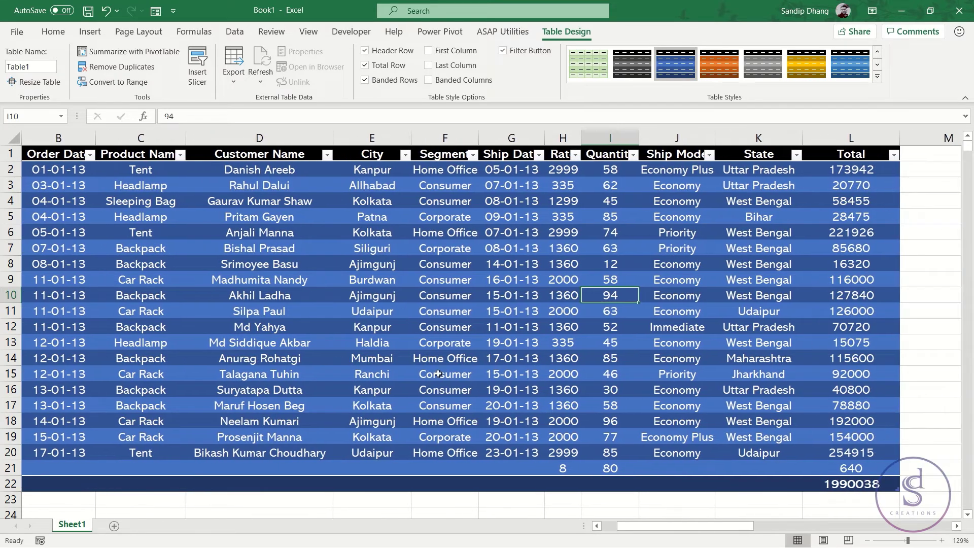
pyautogui.click(874, 484)
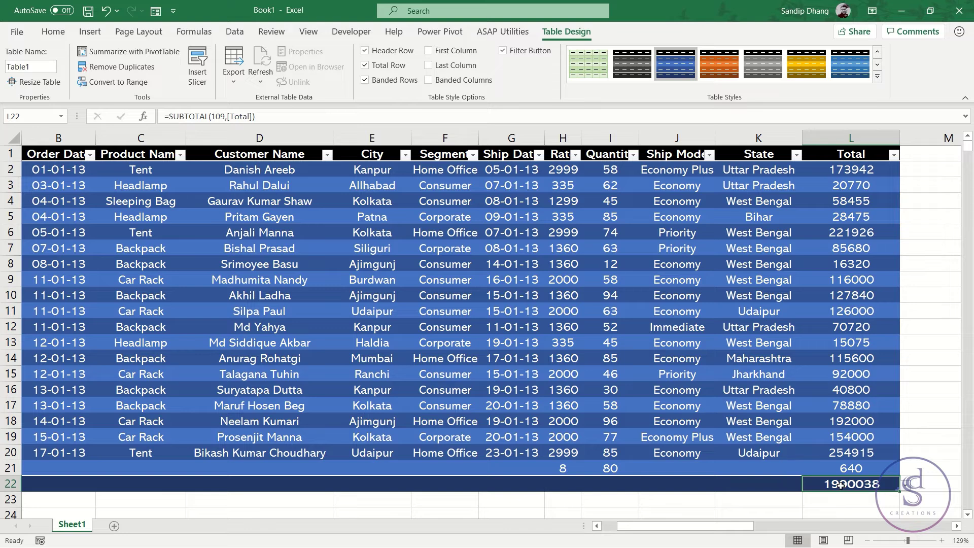
pyautogui.click(907, 484)
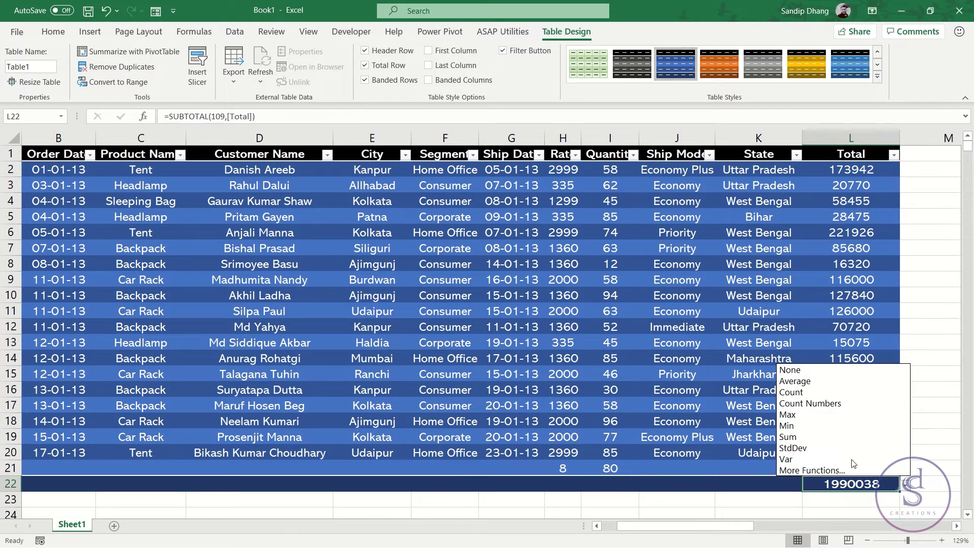
pyautogui.click(815, 414)
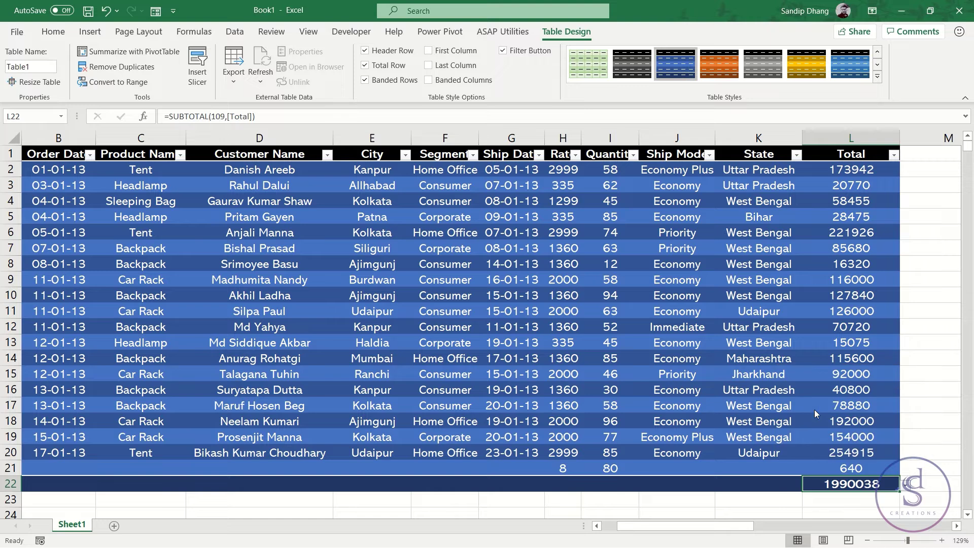
# Step: Switch the Total column's summary function in L22 to Min, then to Average, and finally to Sum
pyautogui.click(904, 486)
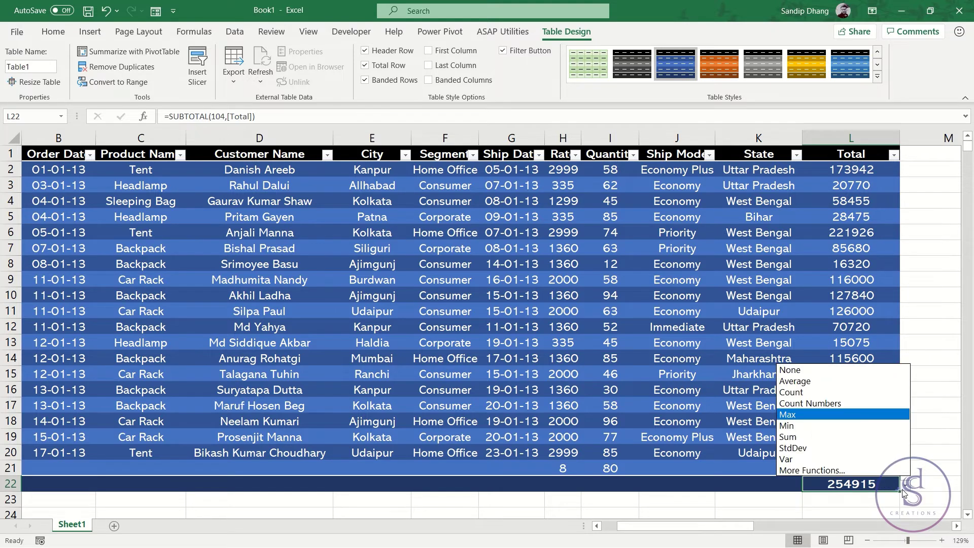
pyautogui.click(825, 429)
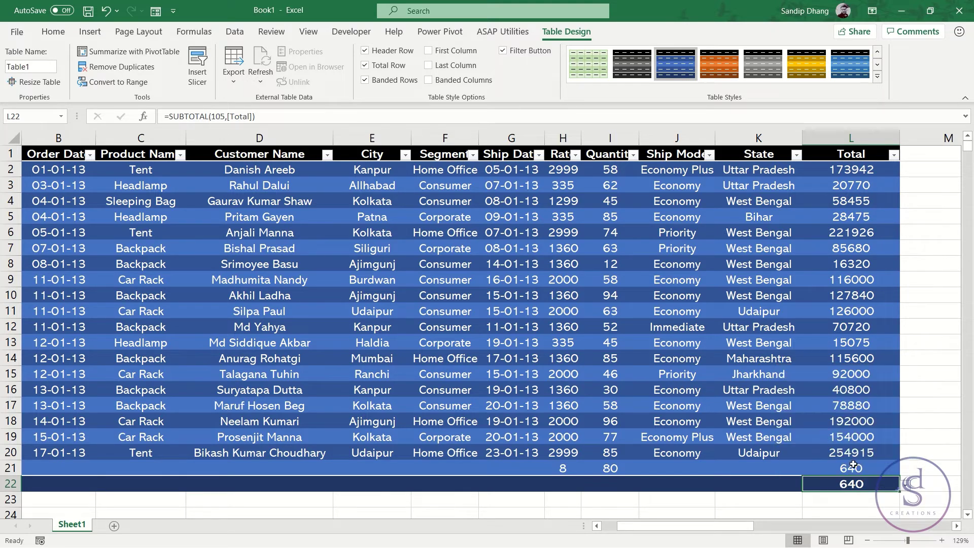
pyautogui.click(906, 485)
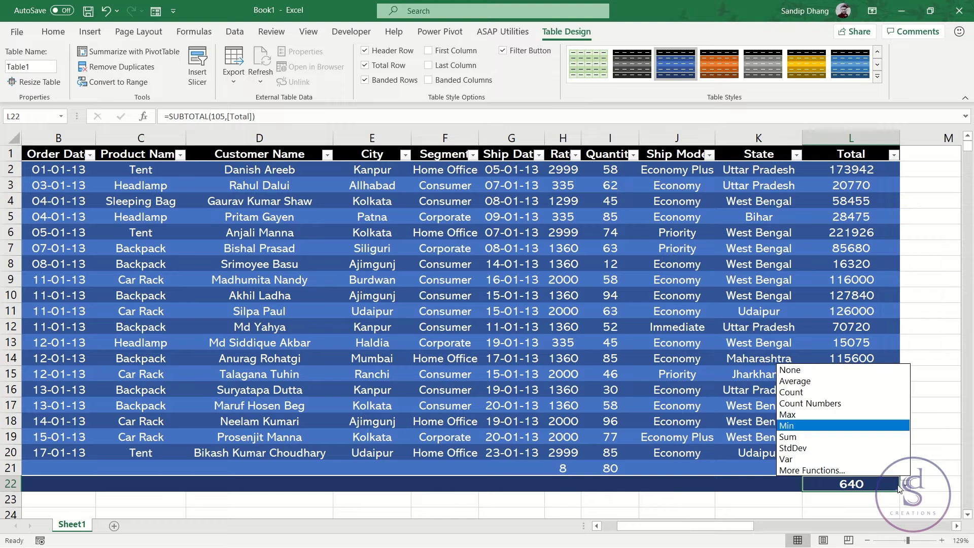
pyautogui.click(817, 382)
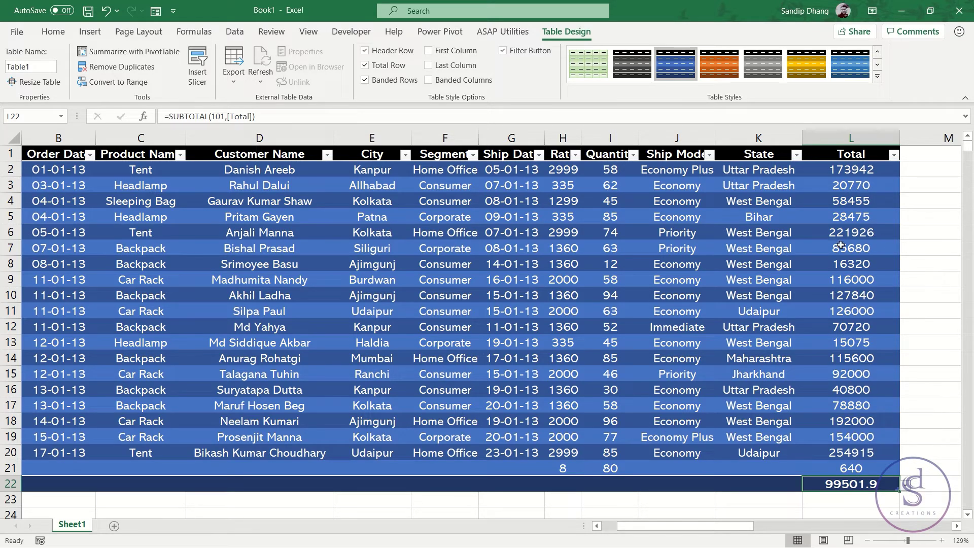
pyautogui.click(906, 485)
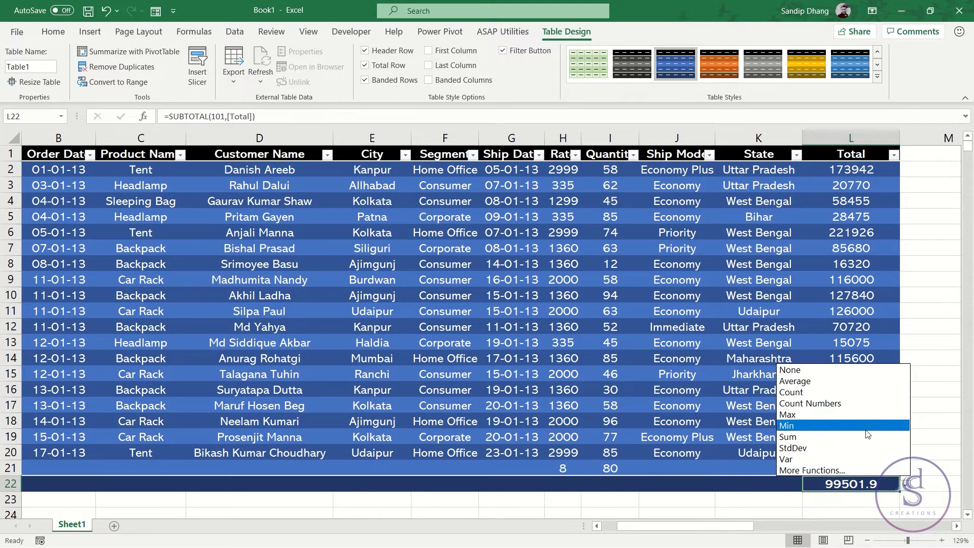
pyautogui.click(867, 440)
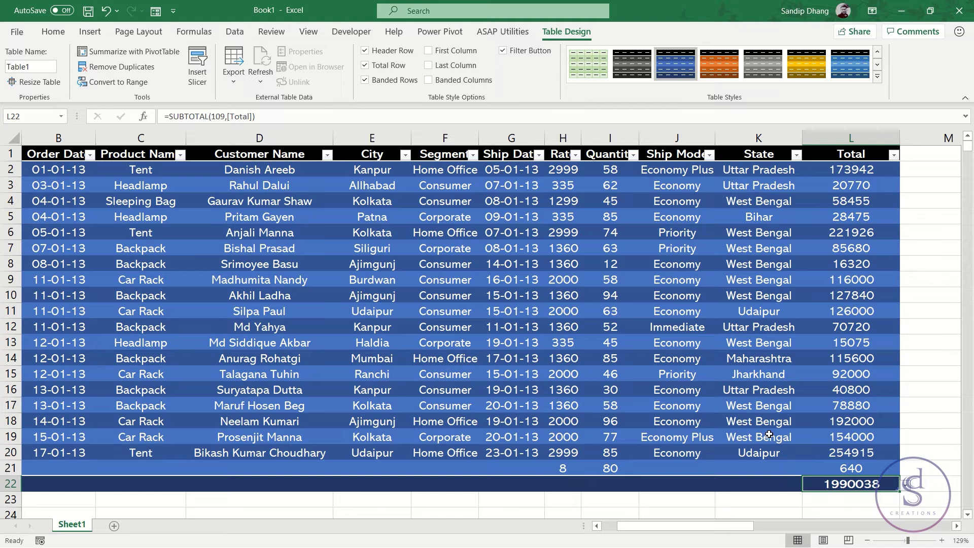
# Step: Filter the State column to show only West Bengal and check the subtotal formula in L22
pyautogui.click(799, 159)
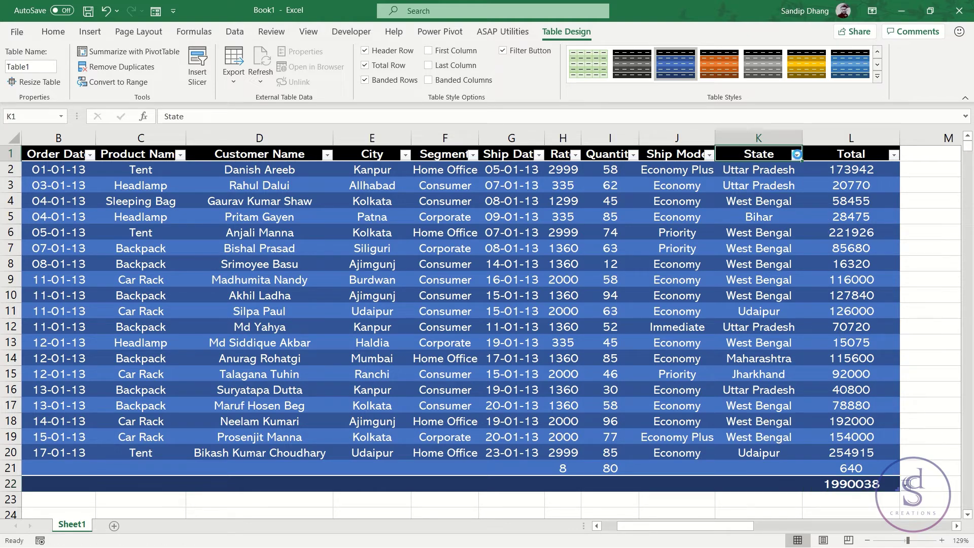
pyautogui.click(796, 155)
pyautogui.click(667, 288)
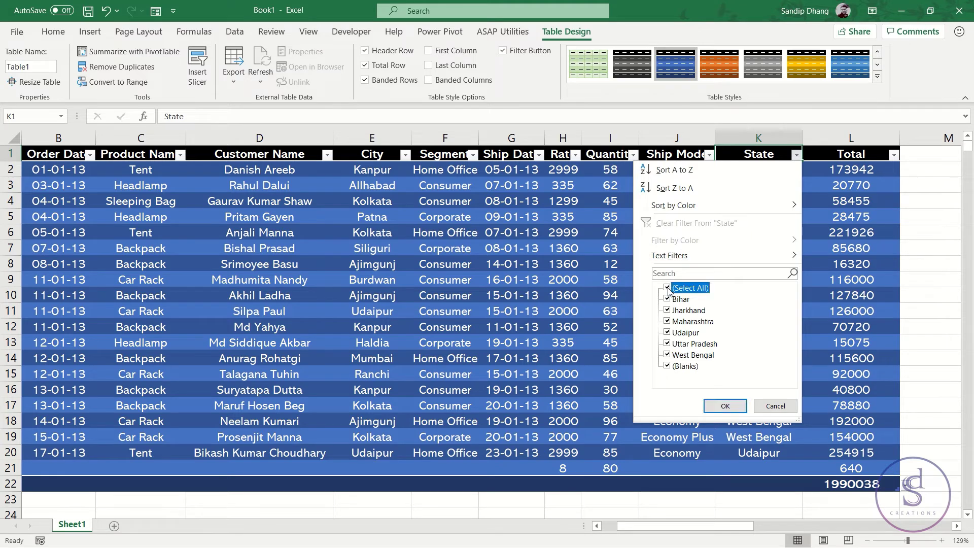
pyautogui.click(668, 355)
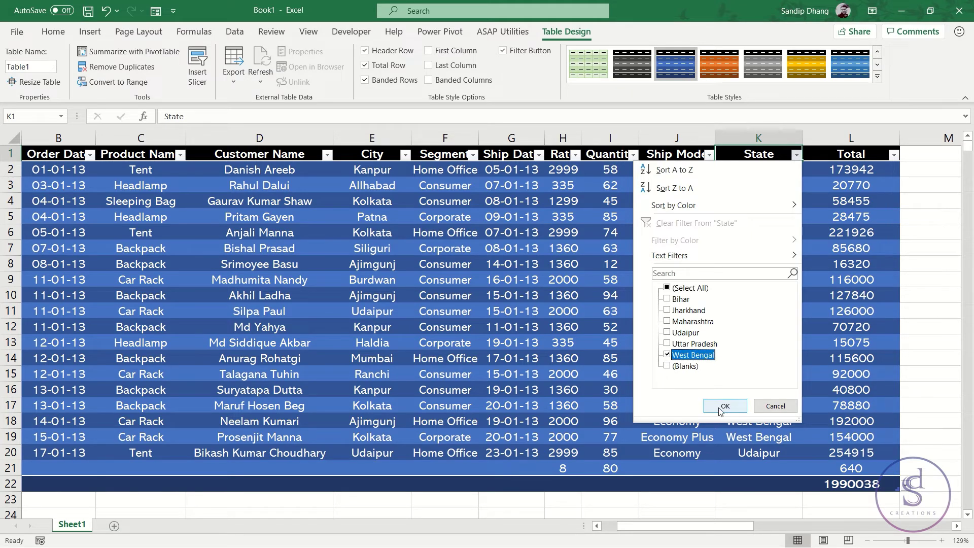
pyautogui.click(725, 406)
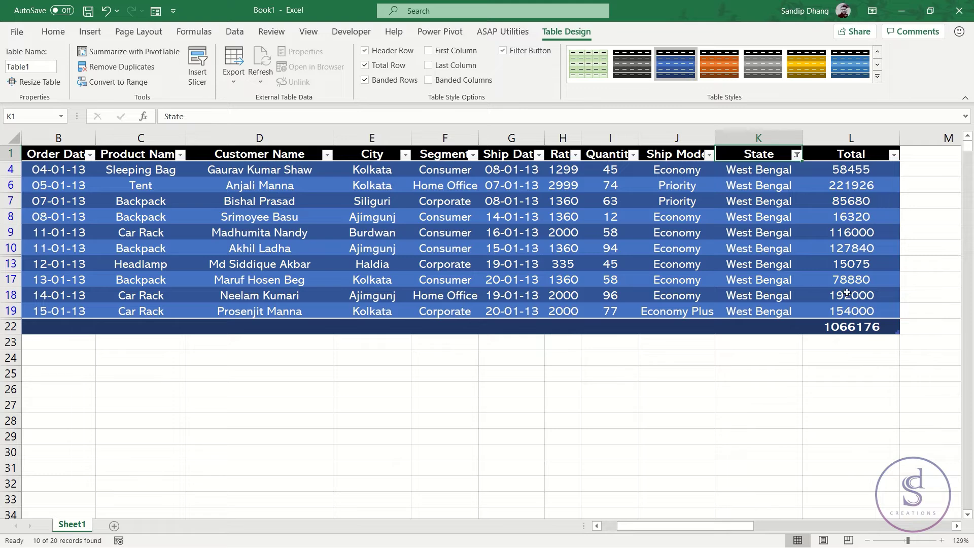
pyautogui.click(848, 328)
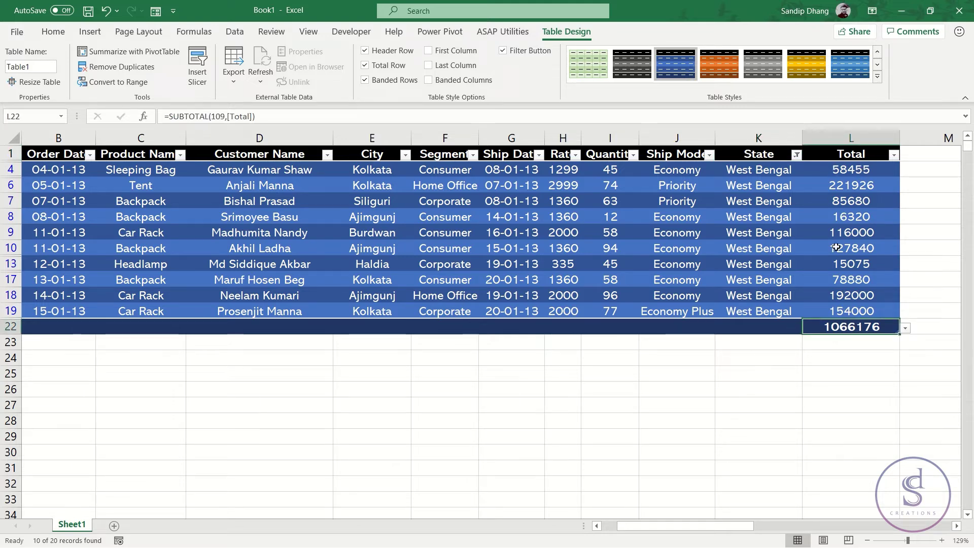
# Step: Filter the Ship Mode column to show only Economy and compare the visible Total values with the sum in L22
pyautogui.click(709, 155)
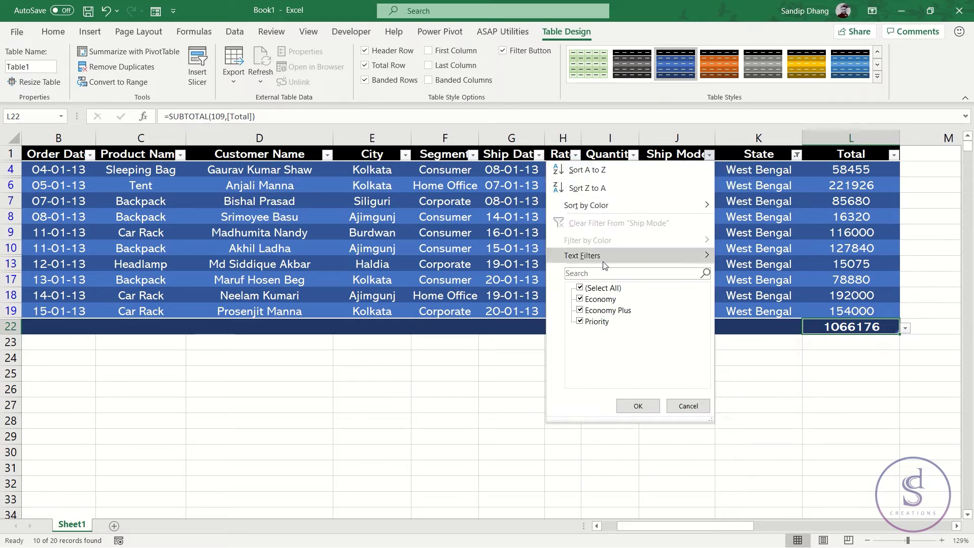
pyautogui.click(581, 288)
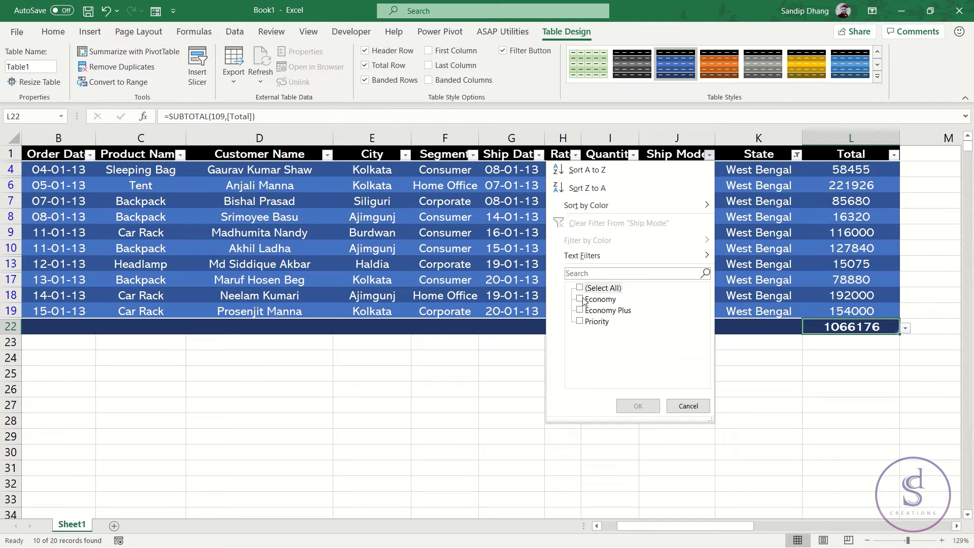
pyautogui.click(582, 300)
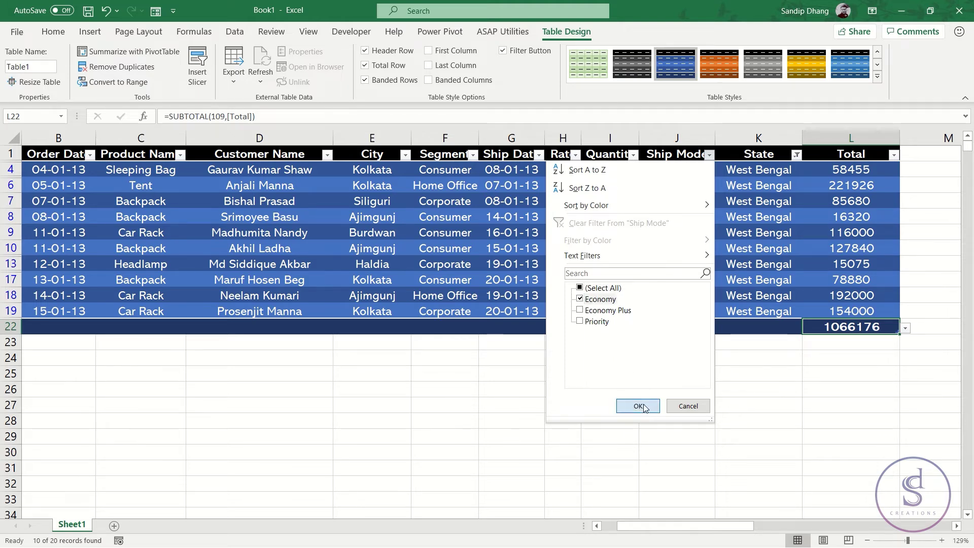
pyautogui.click(638, 406)
pyautogui.moveTo(821, 266); pyautogui.dragTo(824, 170)
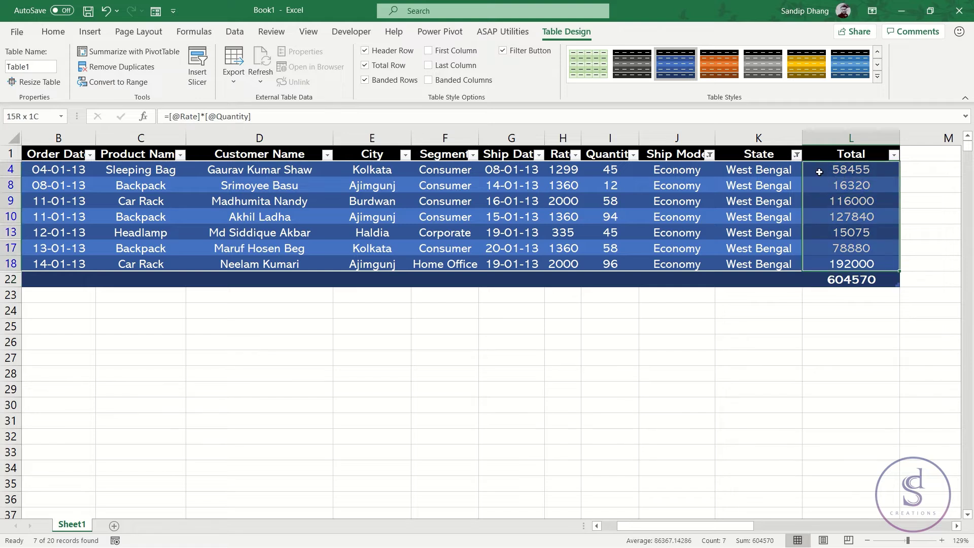
pyautogui.click(847, 283)
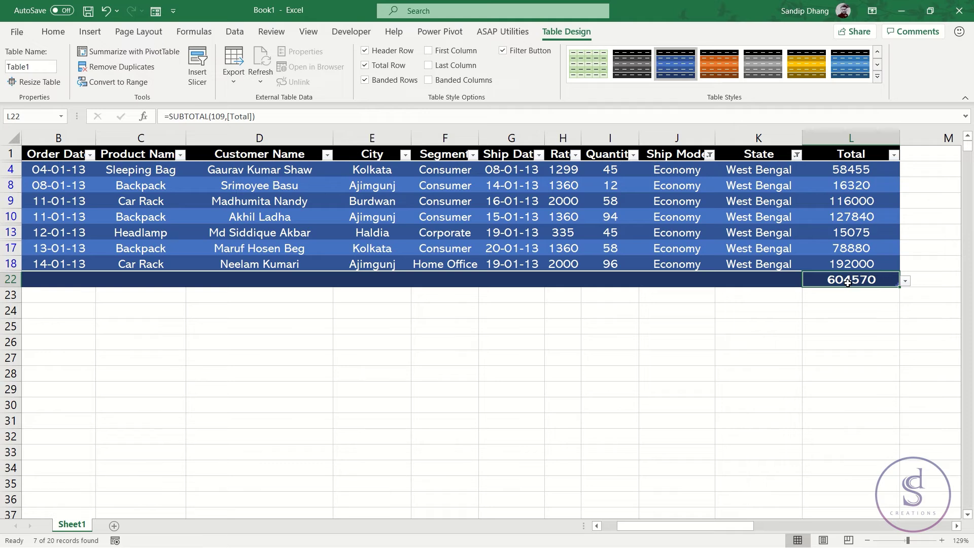
# Step: Convert the table to a normal range and confirm the conversion
pyautogui.click(681, 252)
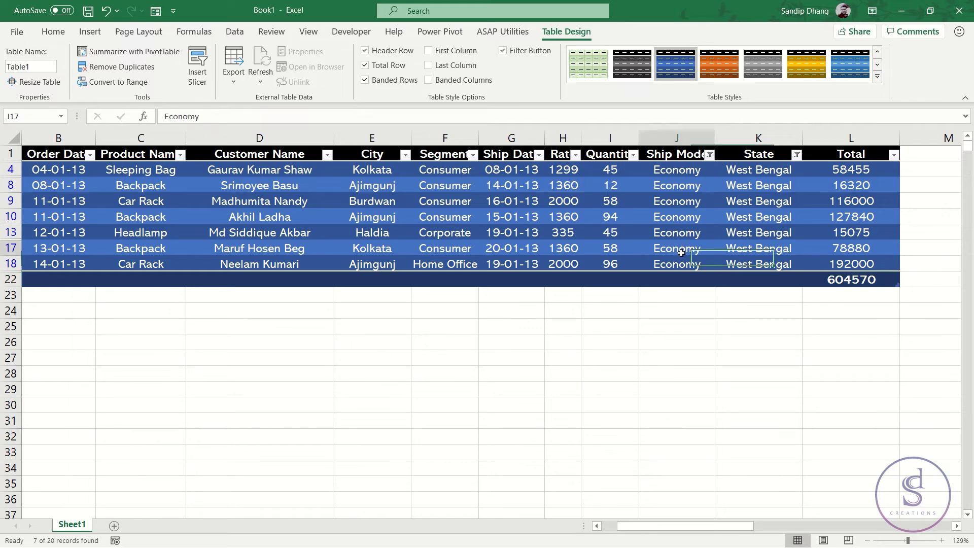
pyautogui.click(594, 196)
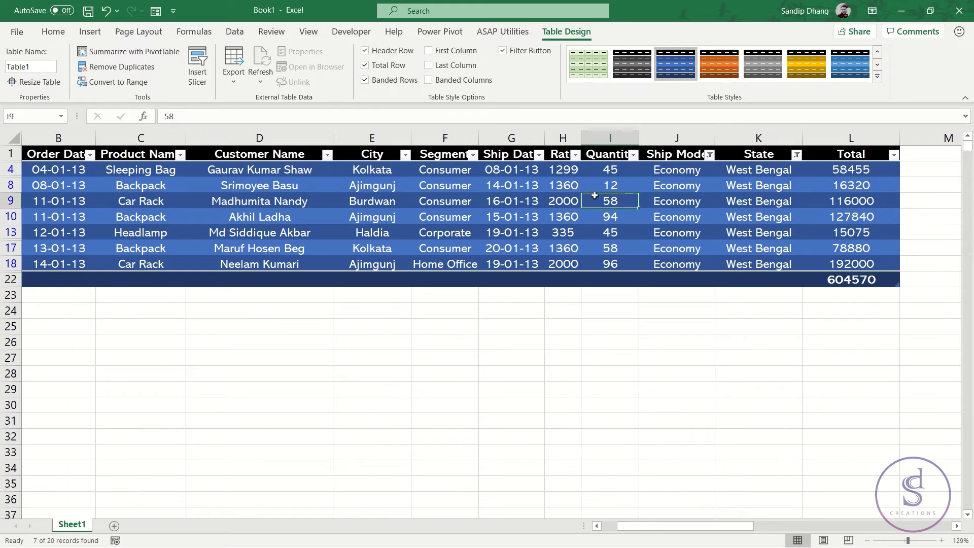
pyautogui.rightClick(594, 196)
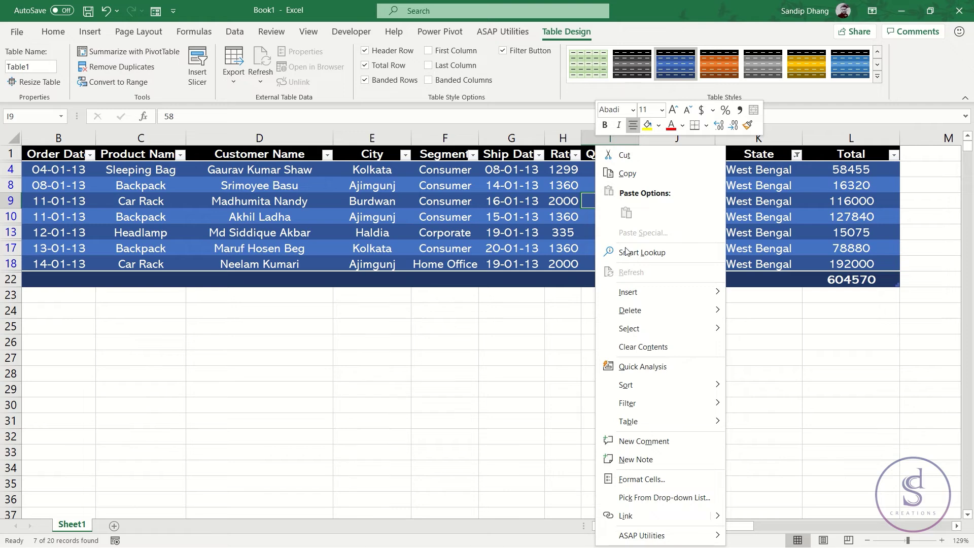
pyautogui.moveTo(675, 421)
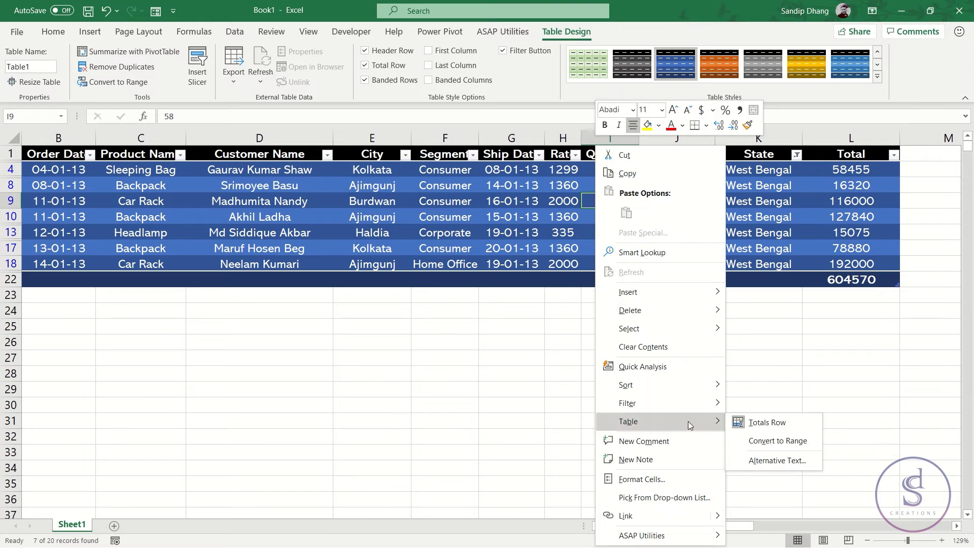
pyautogui.click(780, 446)
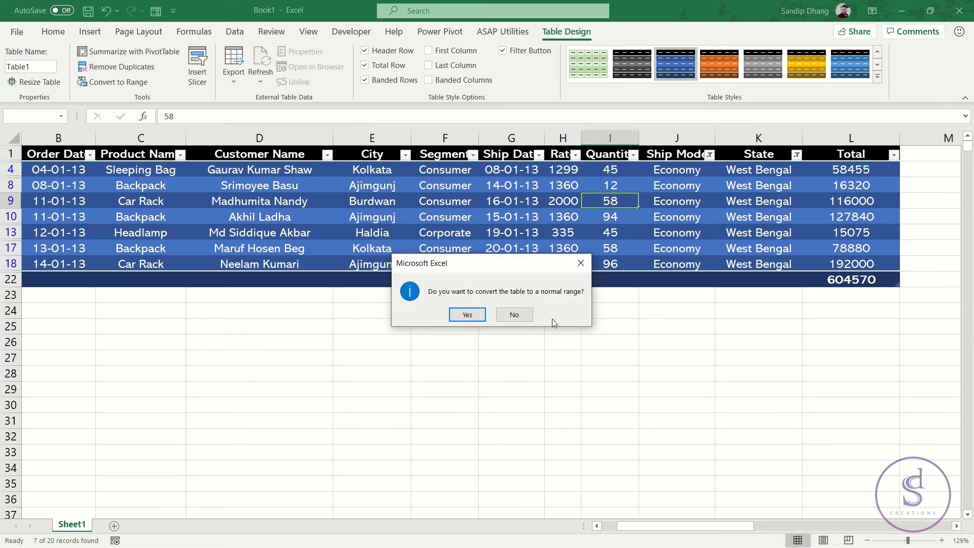
pyautogui.moveTo(496, 268); pyautogui.dragTo(503, 308)
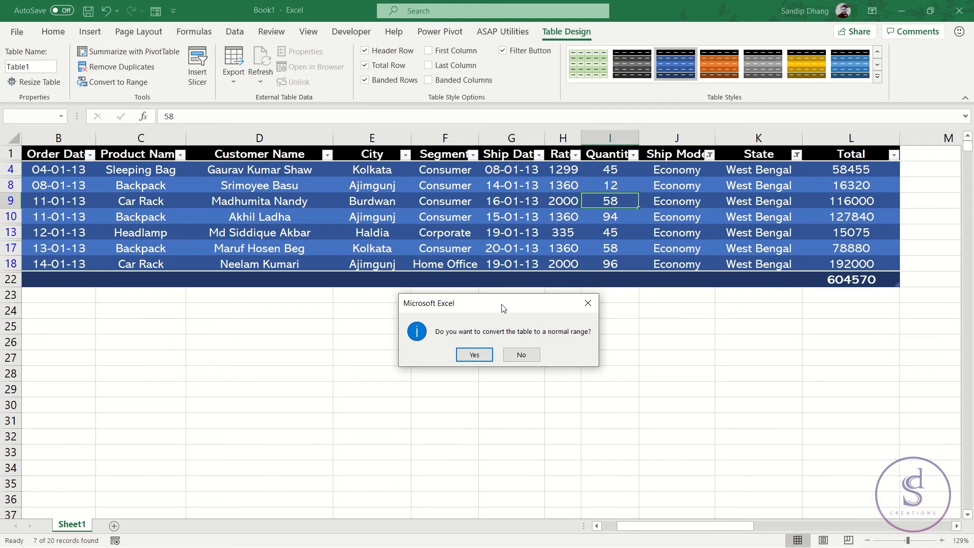
pyautogui.click(474, 355)
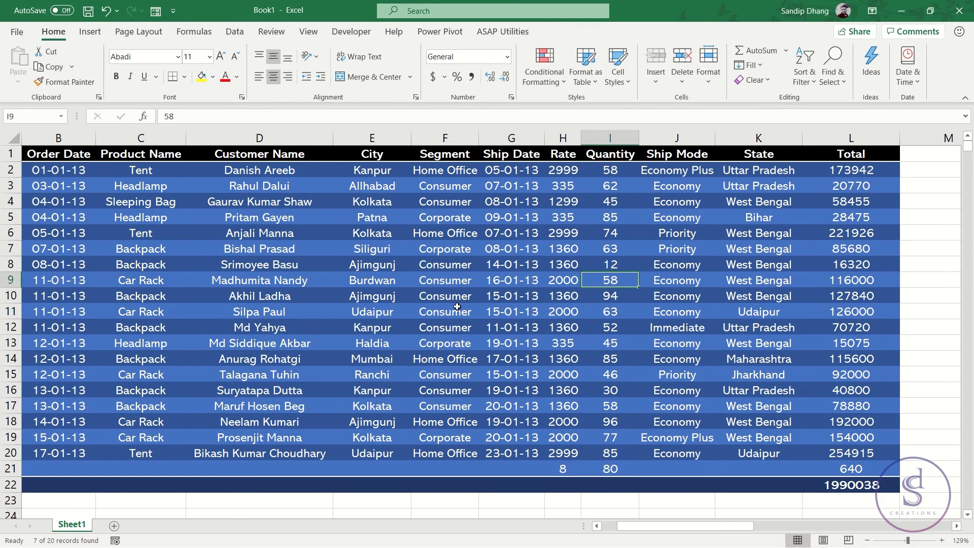
# Step: Inspect the converted range's cells and check the subtotal formula in L22
pyautogui.click(712, 277)
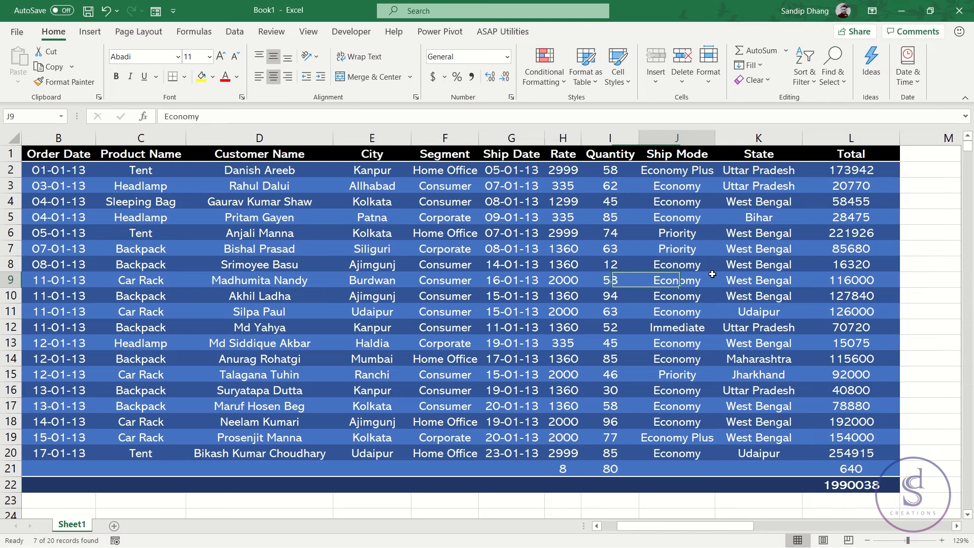
pyautogui.click(882, 486)
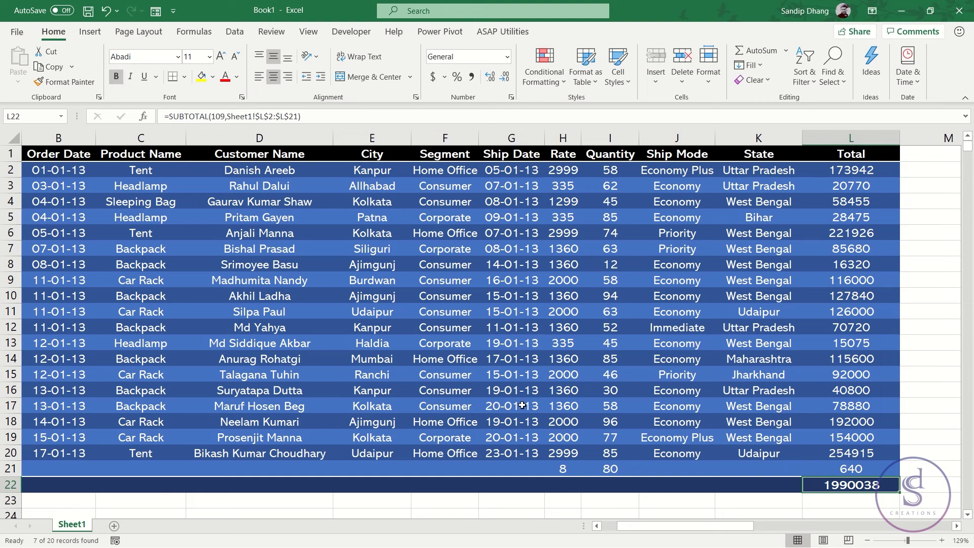
pyautogui.click(404, 340)
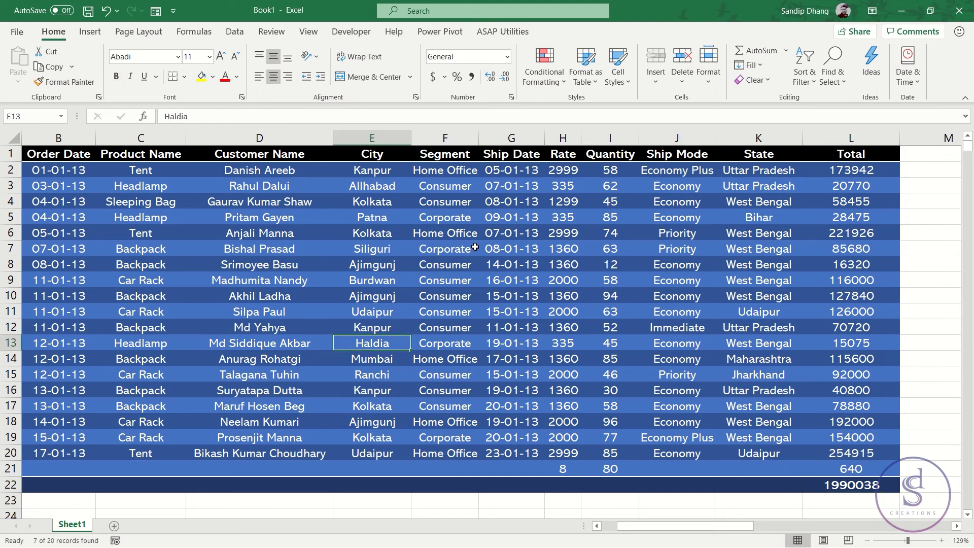